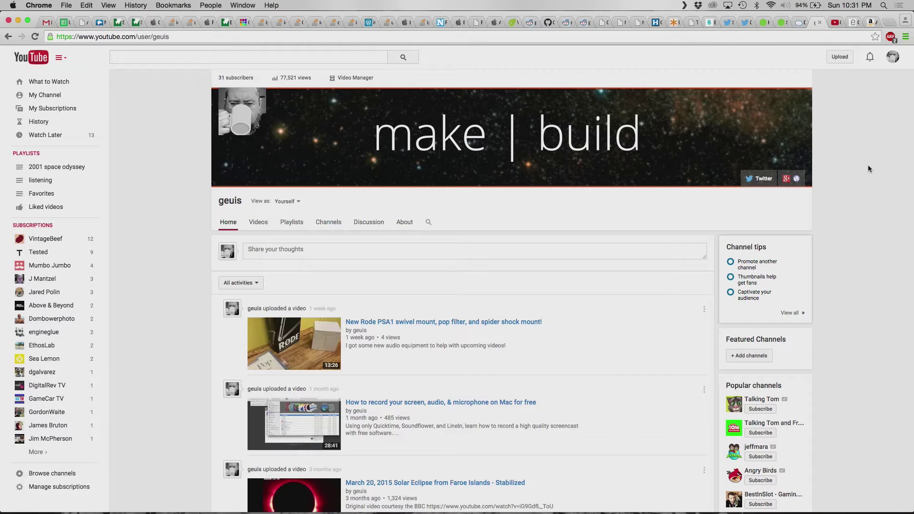
# Cycle through open apps back to Chrome and view the Elgato page, then the Amazon adapter page
pyautogui.press('super+Tab')
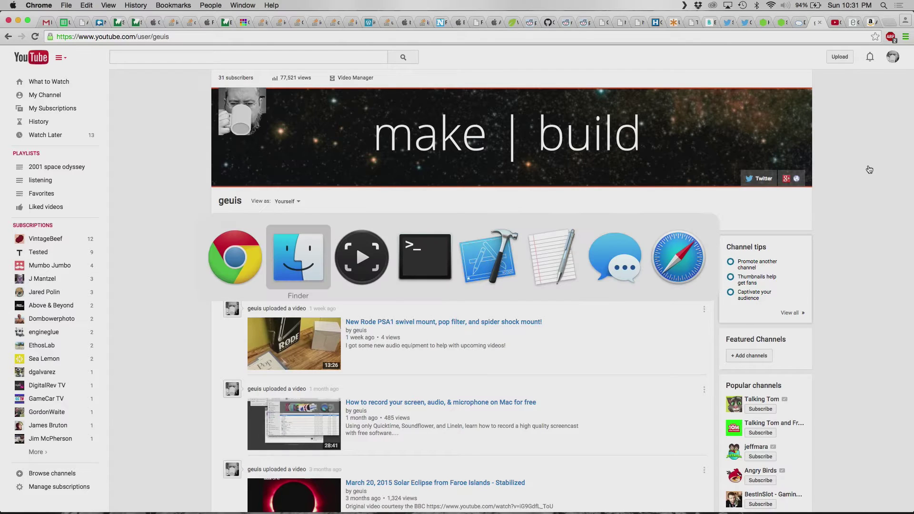
pyautogui.press('super+Tab')
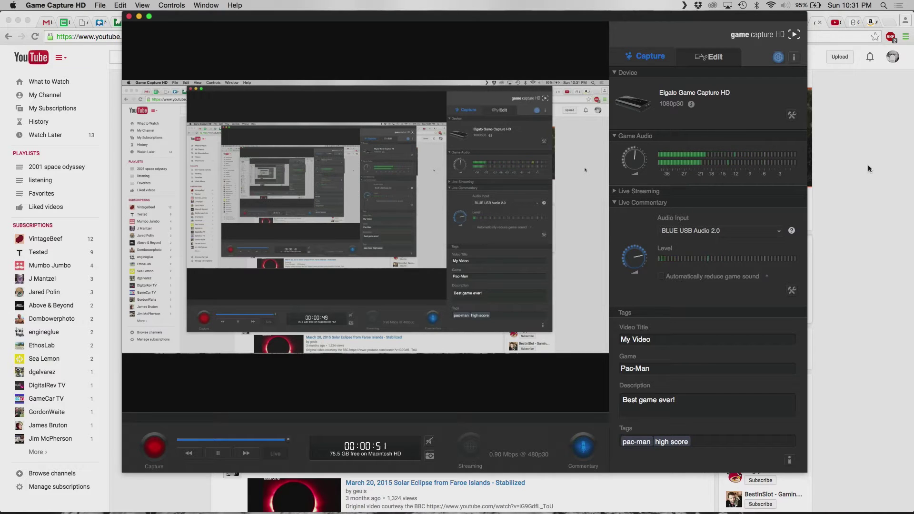
pyautogui.press('super+Tab')
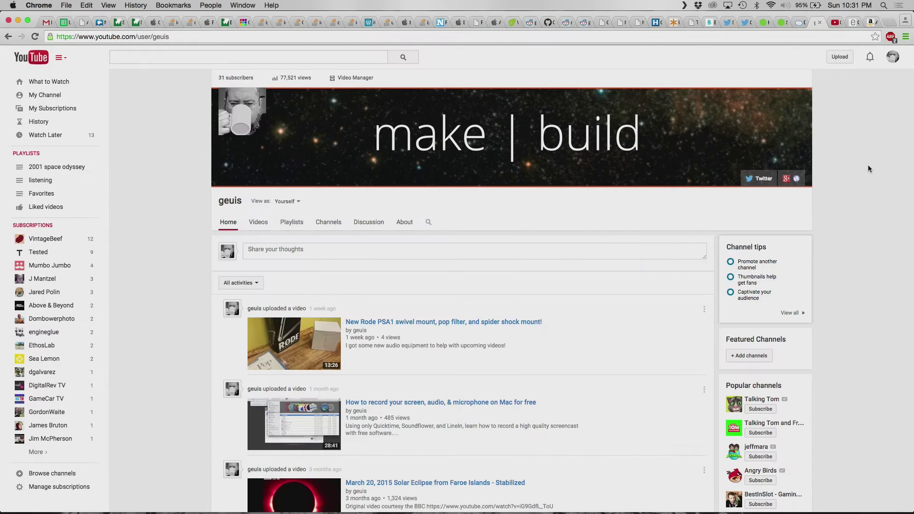
pyautogui.press('super+alt+Right')
pyautogui.press('super+alt+Right')
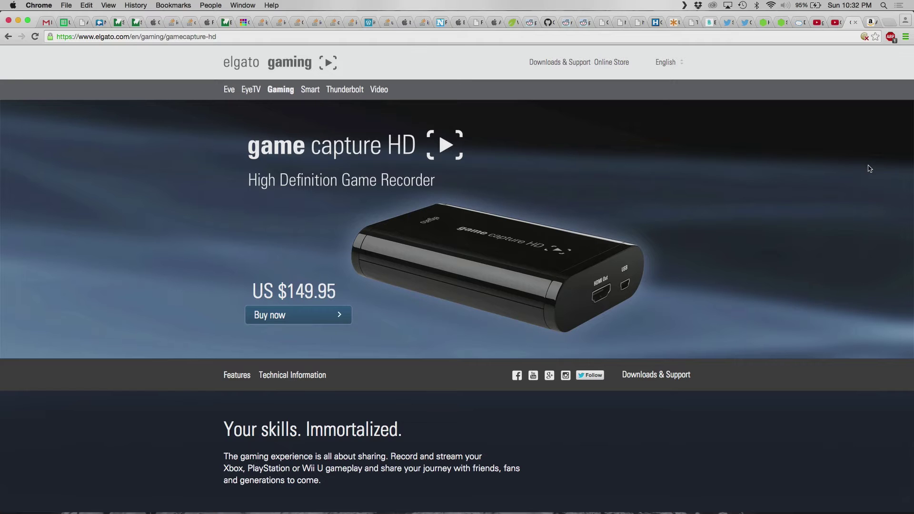
pyautogui.hotkey('ctrl', 'Tab')
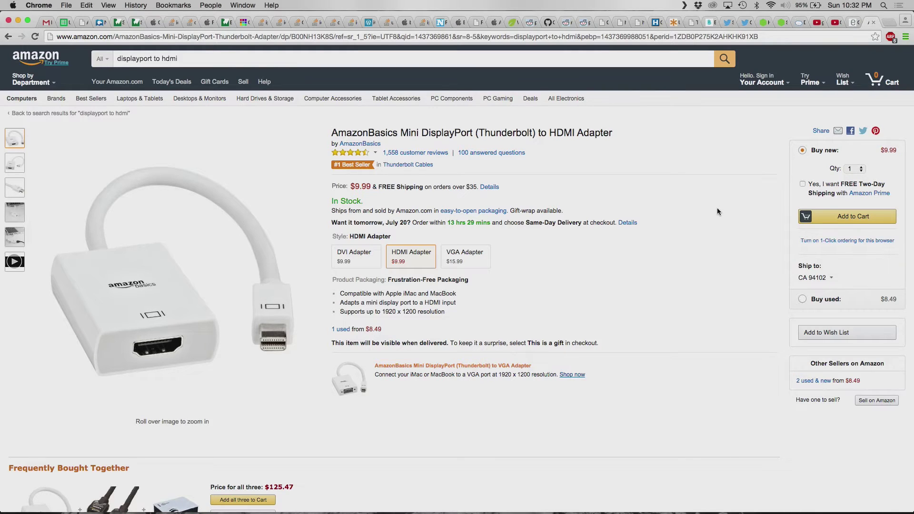
# Glance back at the Elgato tab, return to the Amazon tab, then switch to Game Capture HD
pyautogui.hotkey('ctrl', 'shift', 'Tab')
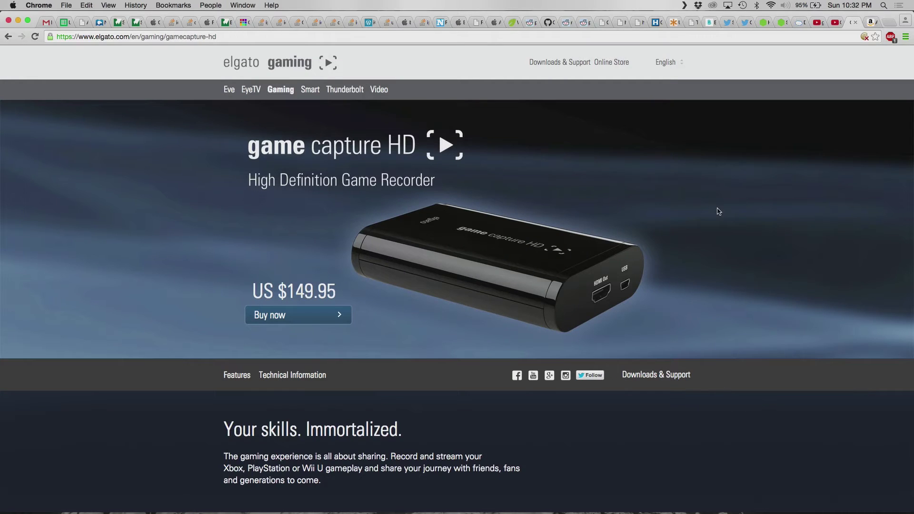
pyautogui.hotkey('ctrl', 'Tab')
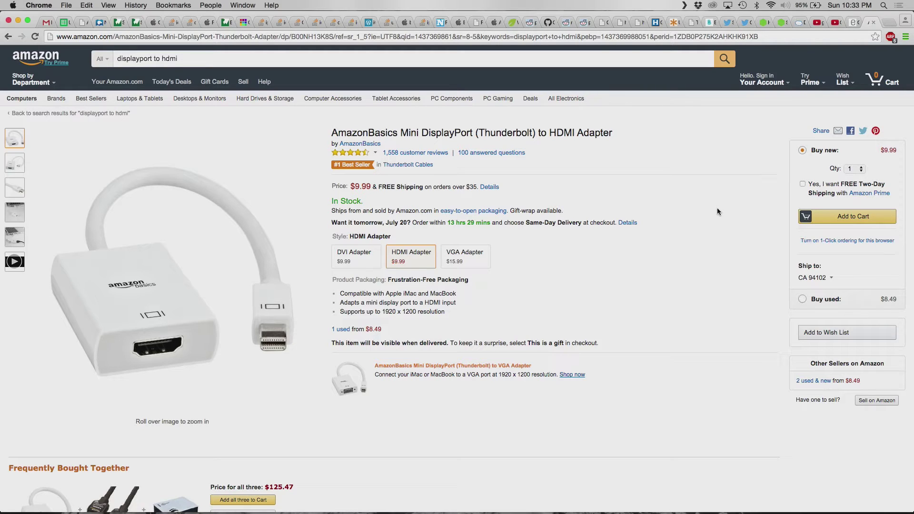
pyautogui.press('super+Tab')
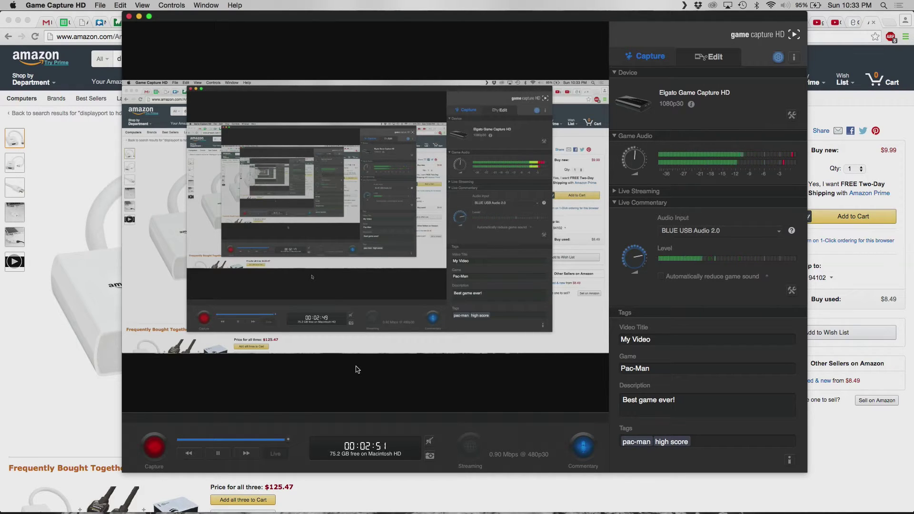
# In Finder, open Flashback Recording Buffer.noindex and select Commentary.m4a, Game Audio.m4a and Segment_0001.mp4
pyautogui.press('super+Tab')
pyautogui.press('super+Tab')
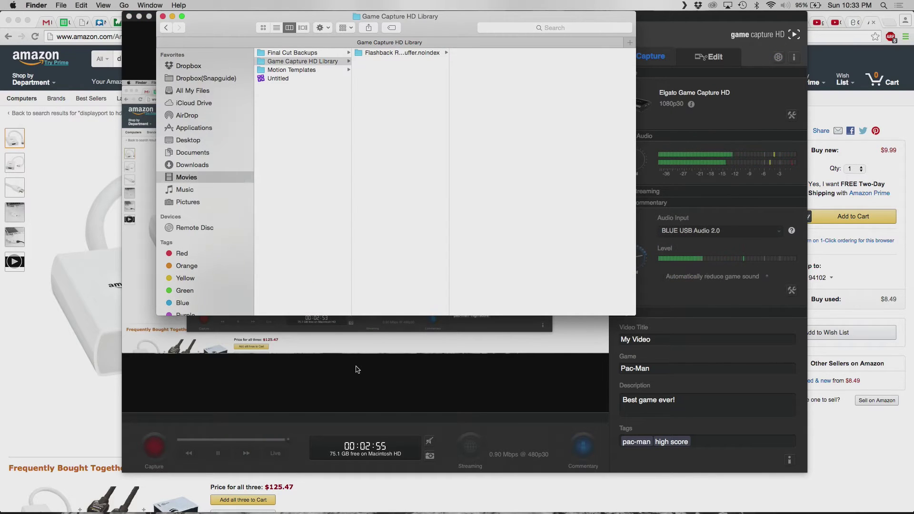
pyautogui.press('Right')
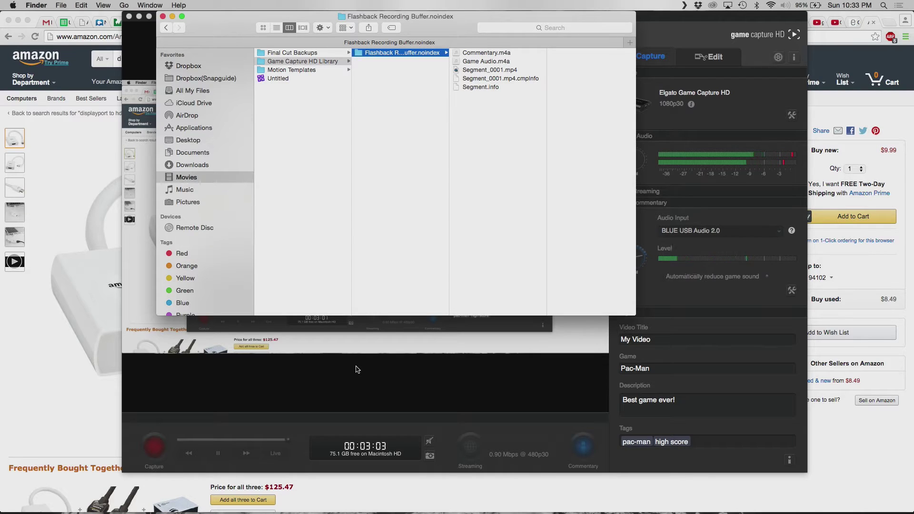
pyautogui.press('Right')
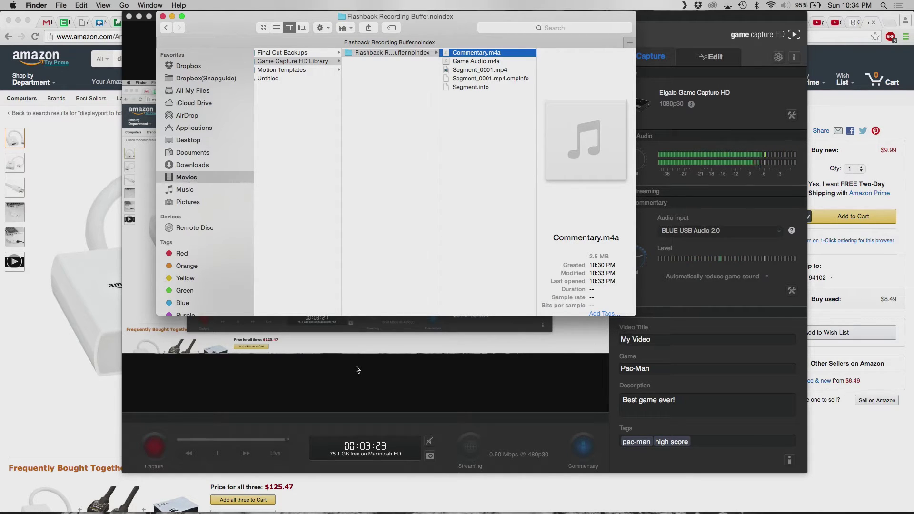
pyautogui.press('Down')
pyautogui.press('Down')
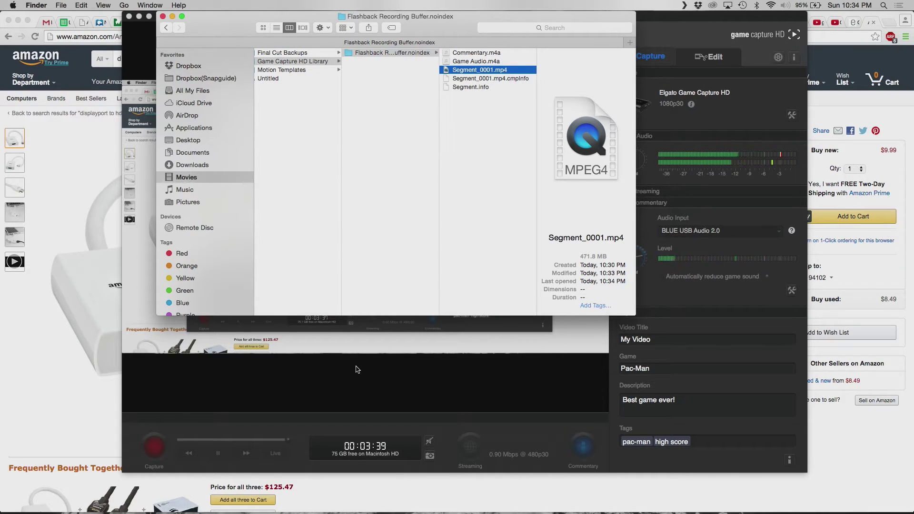
pyautogui.press('Up')
pyautogui.press('Up')
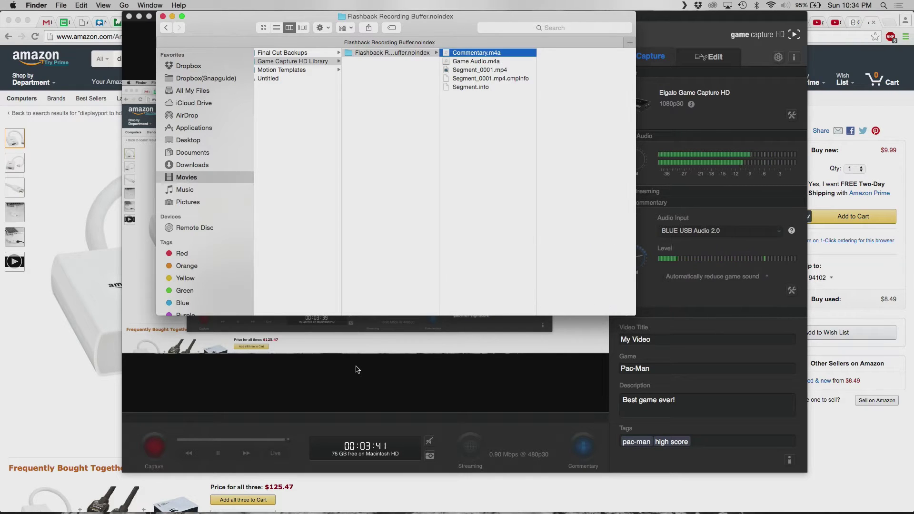
pyautogui.press('Down')
pyautogui.press('Down')
pyautogui.press('Up')
pyautogui.press('Up')
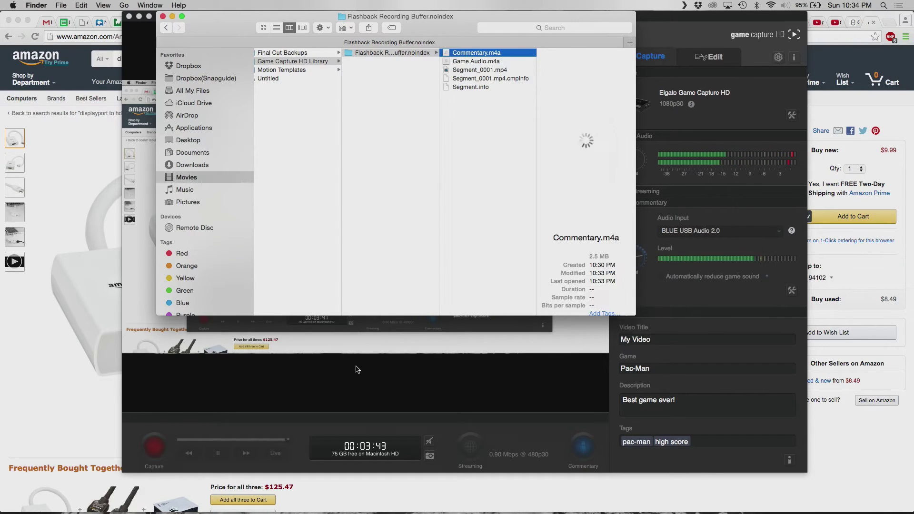
pyautogui.hotkey('shift', 'Down')
pyautogui.hotkey('shift', 'Down')
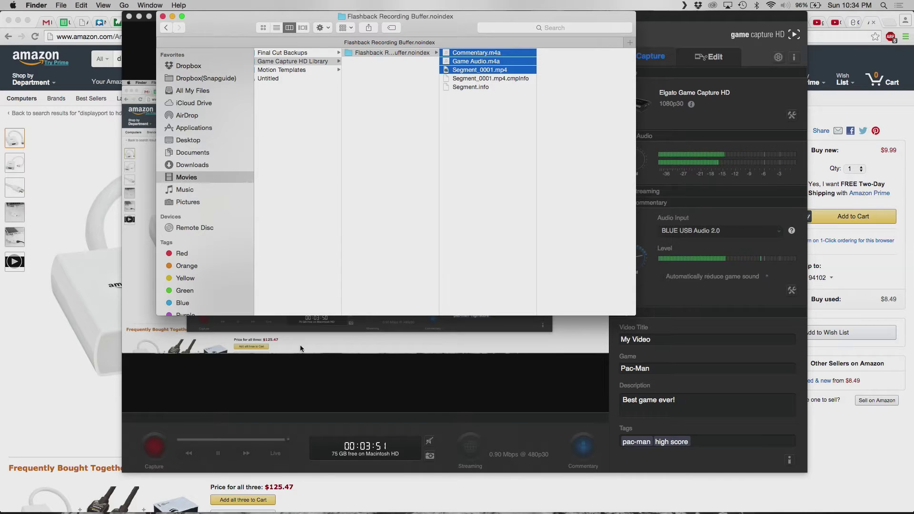
pyautogui.click(394, 394)
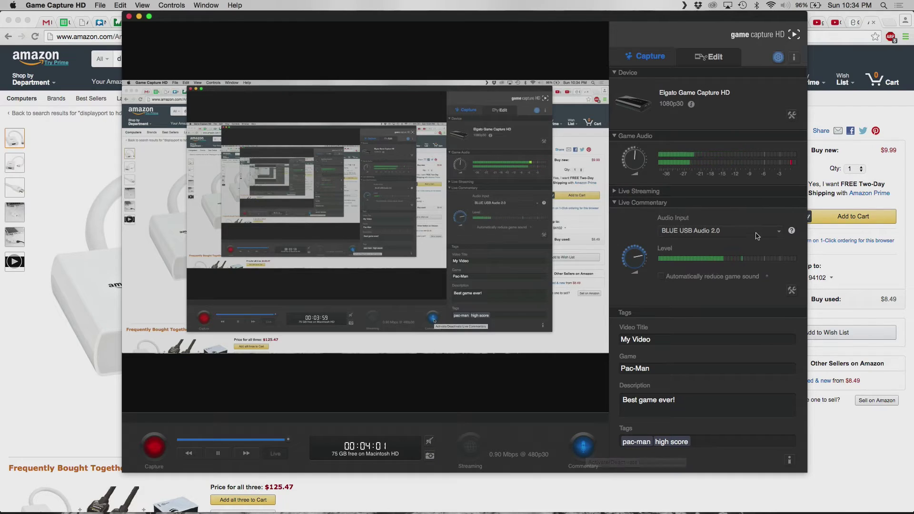
pyautogui.click(778, 232)
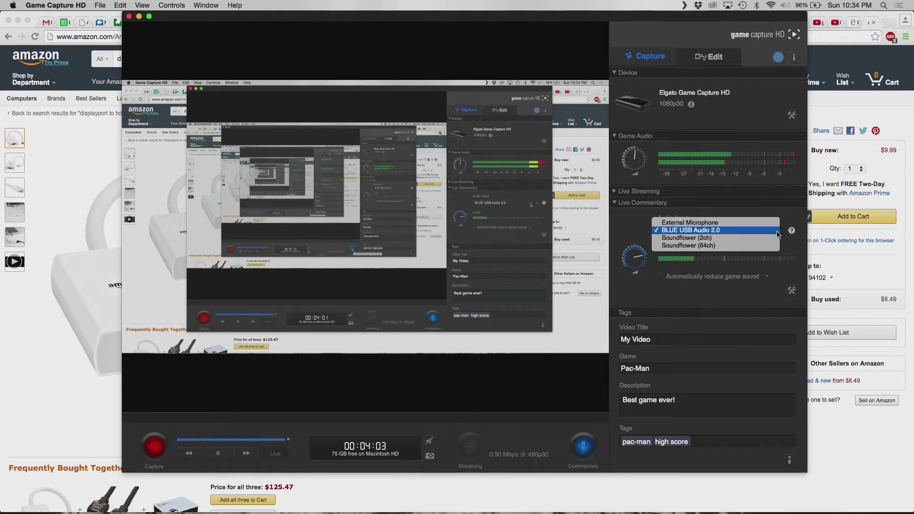
pyautogui.click(778, 231)
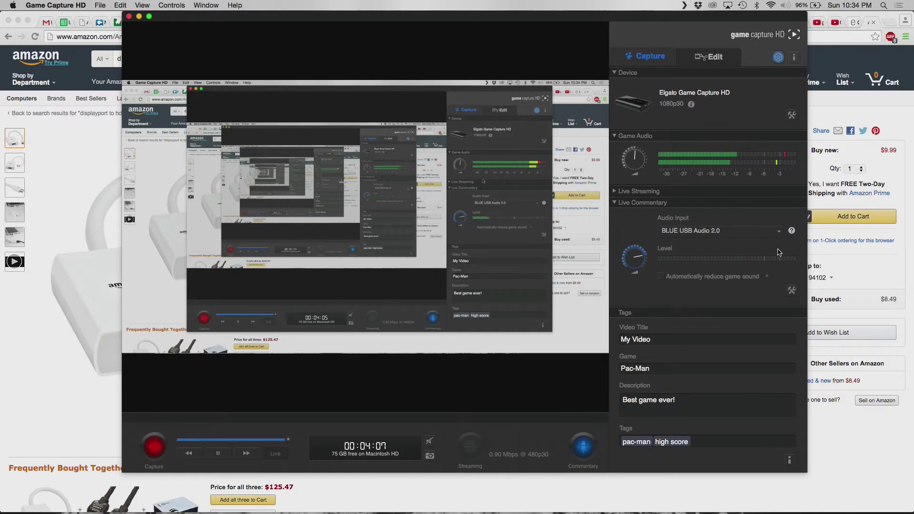
pyautogui.click(780, 232)
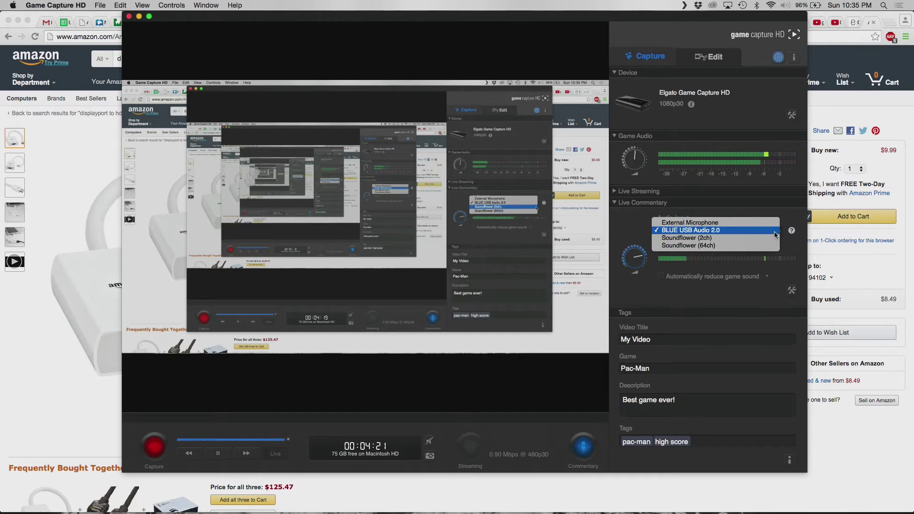
pyautogui.click(774, 234)
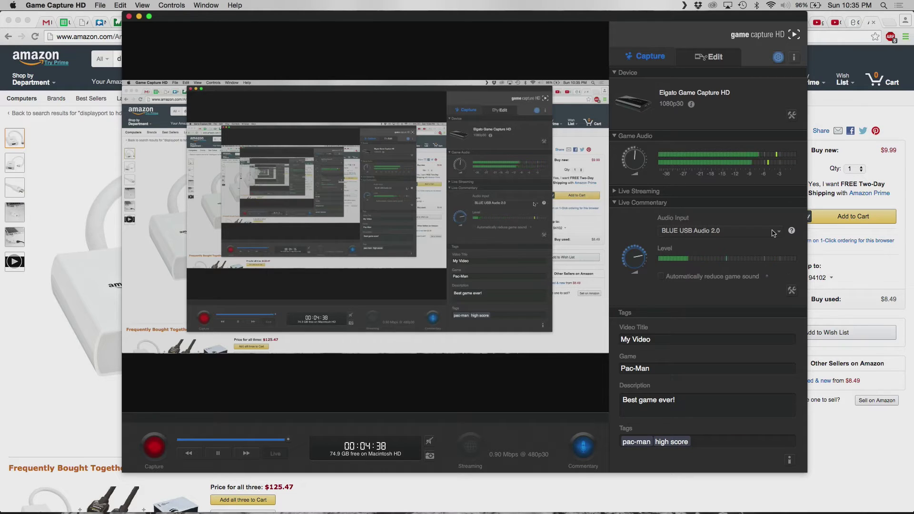
# Launch Audio MIDI Setup by searching 'midi' in Spotlight
pyautogui.press('super+space')
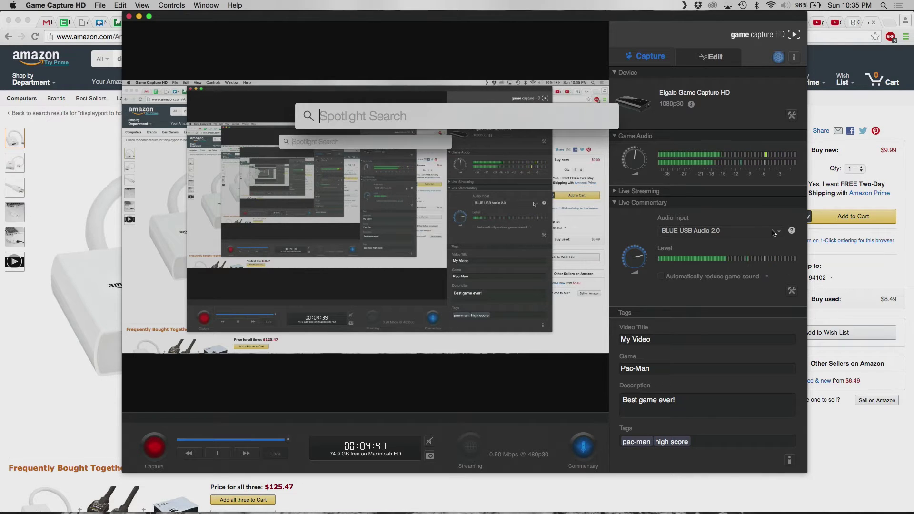
pyautogui.write('midi')
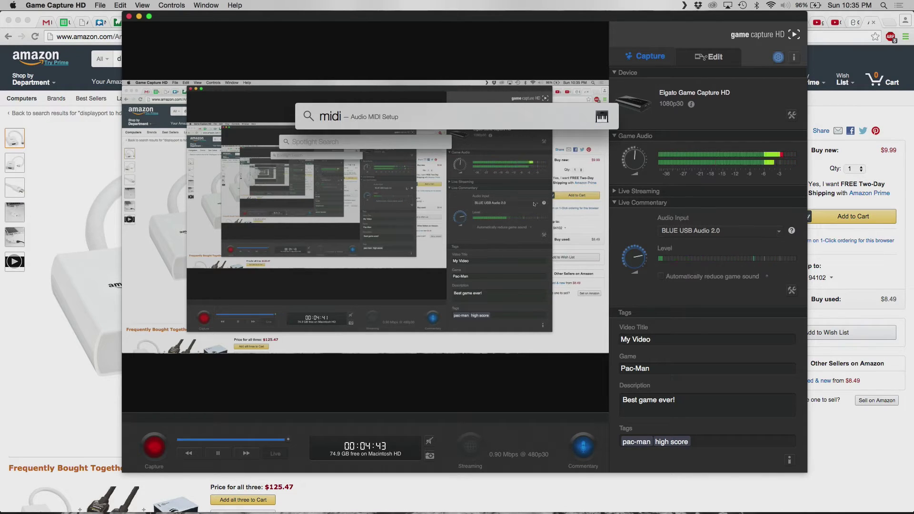
pyautogui.press('Return')
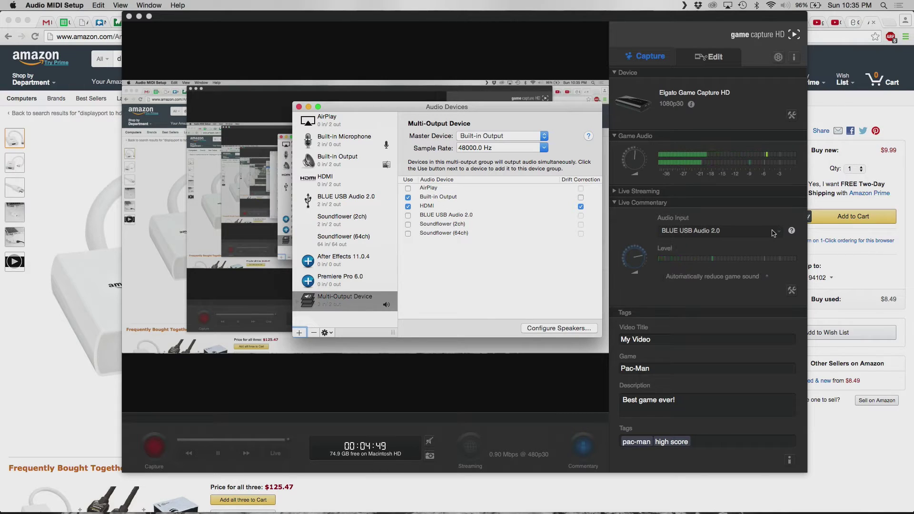
# Switch Chrome to the YouTube channel page, then return to Audio MIDI Setup
pyautogui.click(69, 364)
pyautogui.press('super+alt+Left')
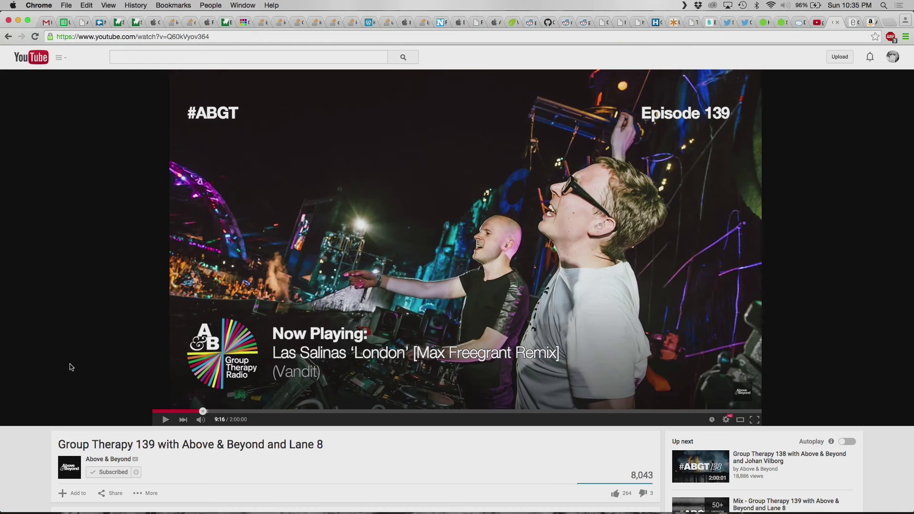
pyautogui.press('super+alt+Left')
pyautogui.press('super+Tab')
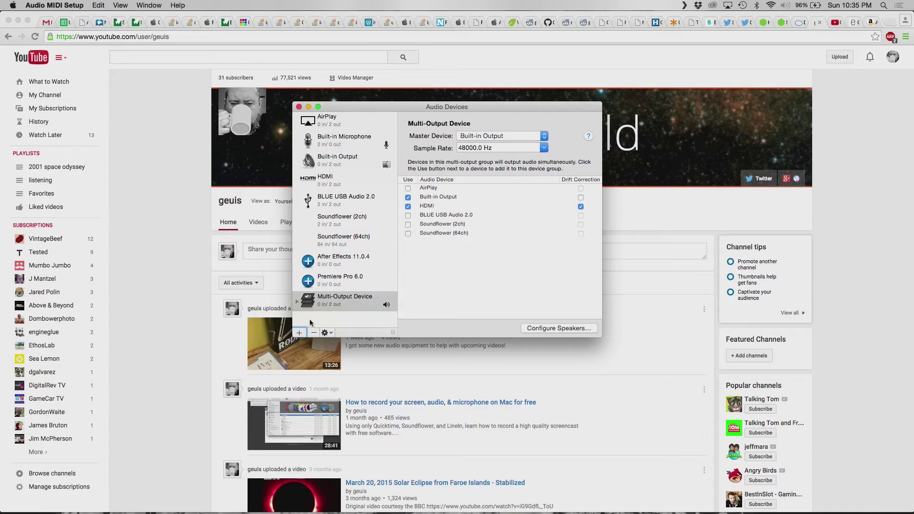
# Create a Multi-Output Device using Built-in Output and HDMI instead of AirPlay
pyautogui.click(300, 333)
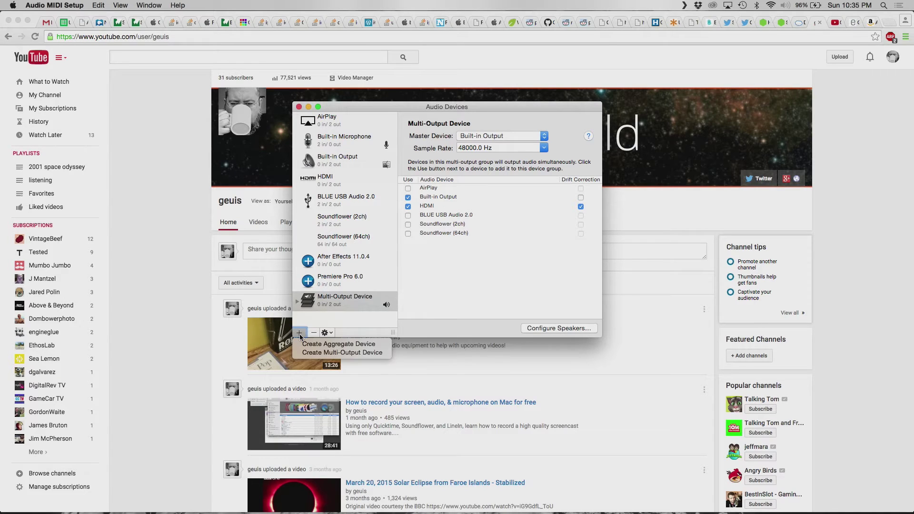
pyautogui.click(344, 352)
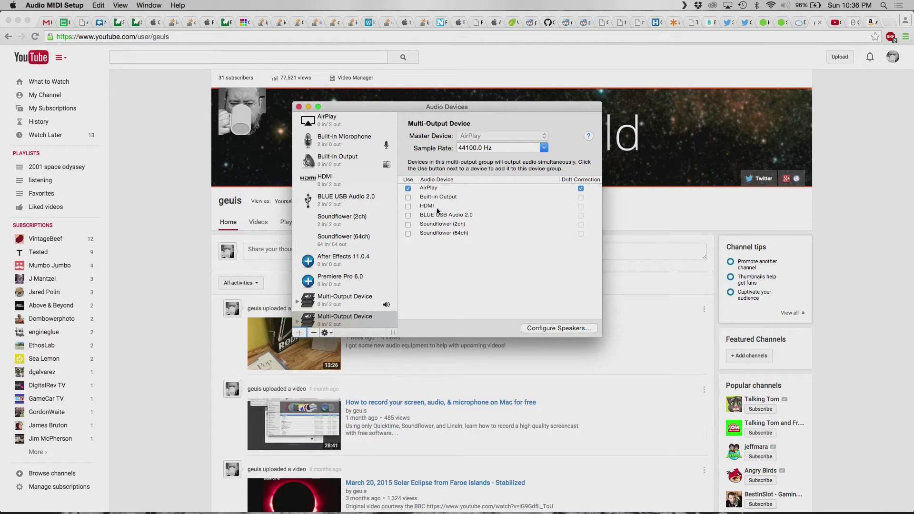
pyautogui.click(408, 189)
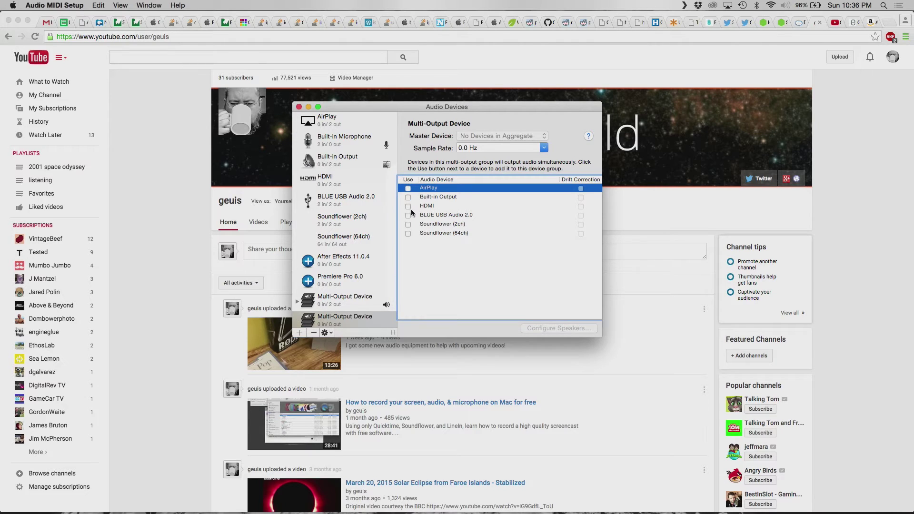
pyautogui.click(408, 198)
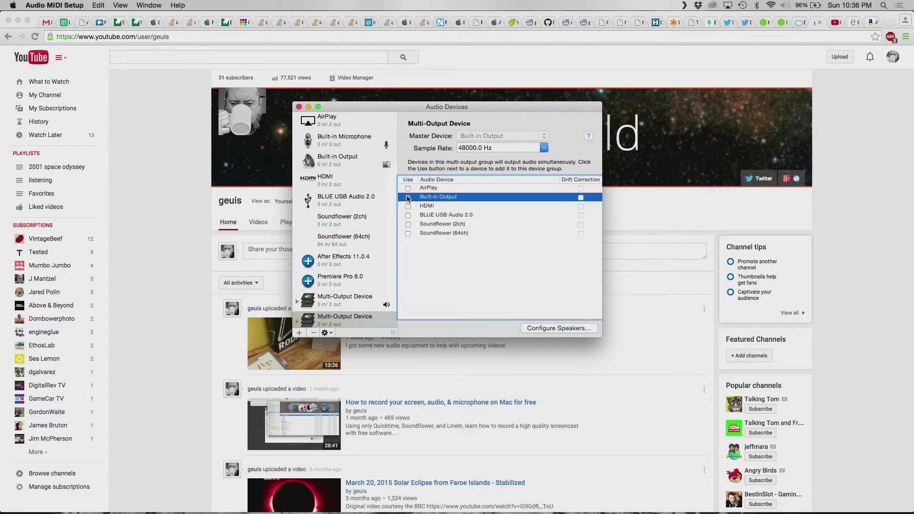
pyautogui.click(408, 206)
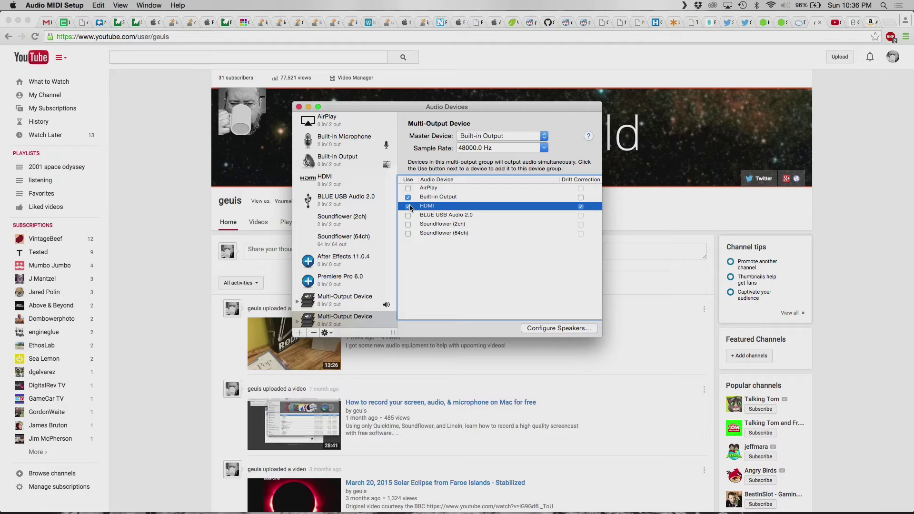
# Delete the duplicate Multi-Output Device, leaving only one
pyautogui.rightClick(367, 323)
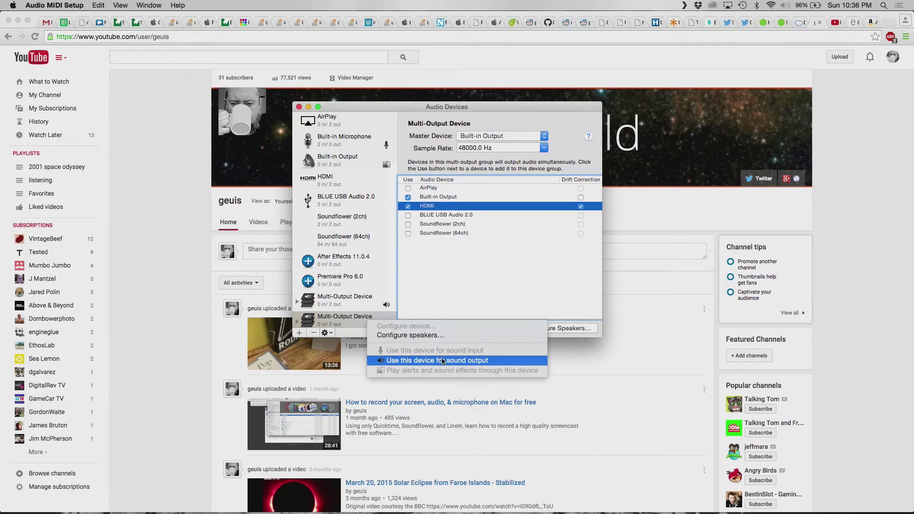
pyautogui.click(355, 321)
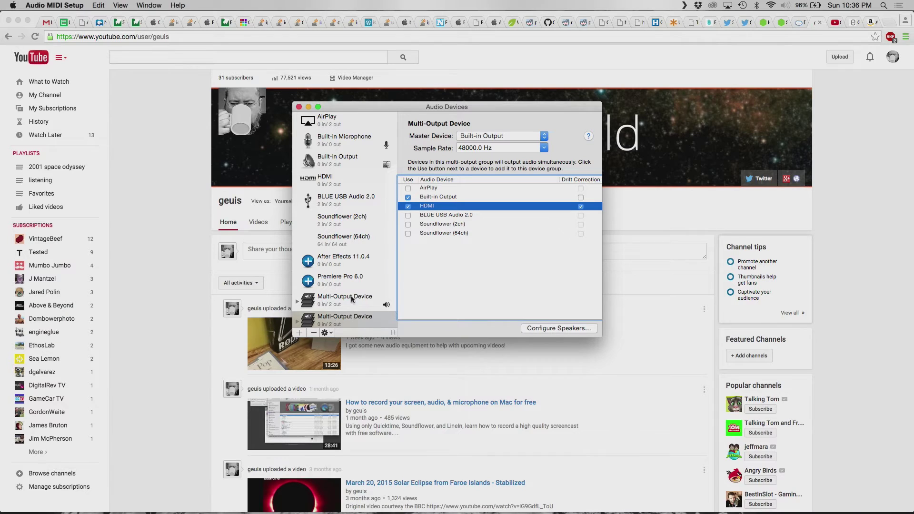
pyautogui.click(314, 334)
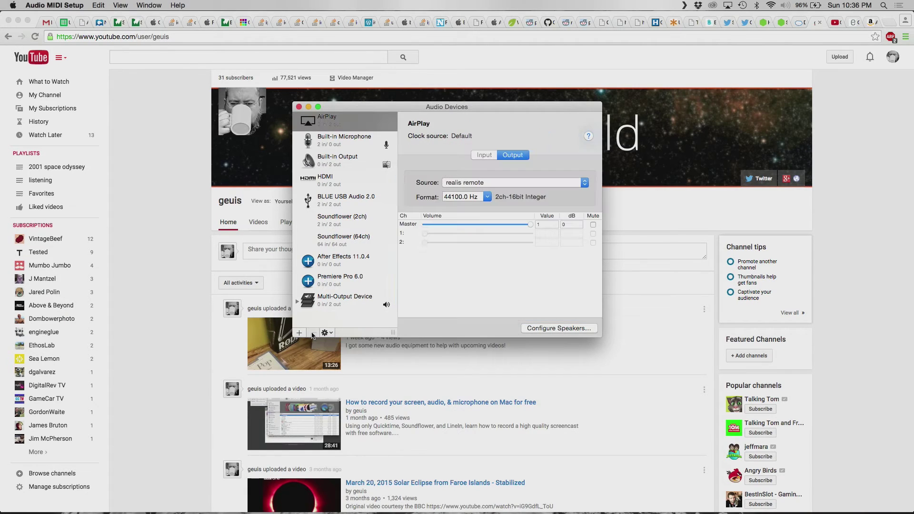
pyautogui.click(353, 309)
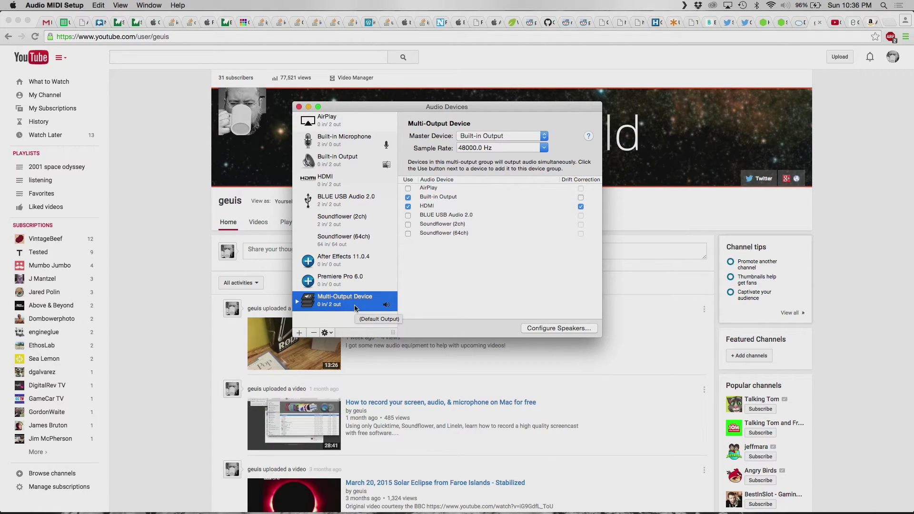
pyautogui.press('super+space')
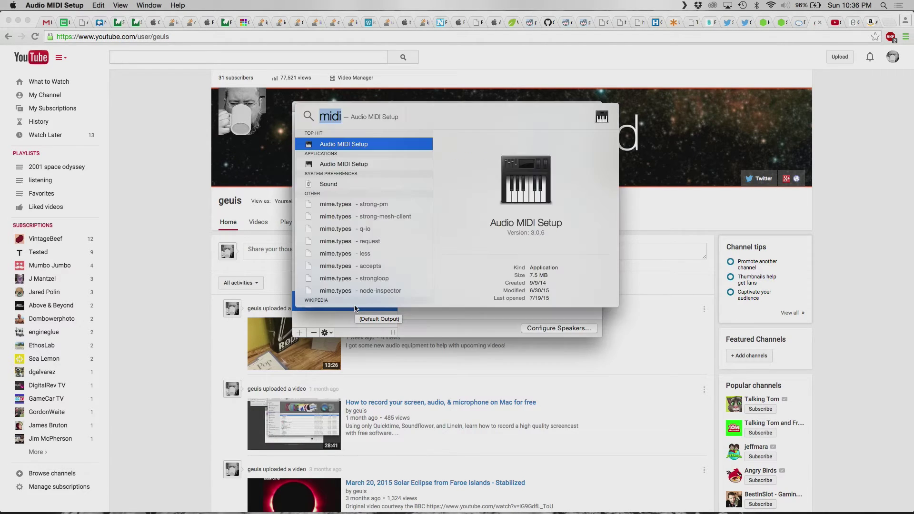
# Search 'sound' to open Sound preferences and confirm Multi-Output Device is the selected output
pyautogui.write('sound')
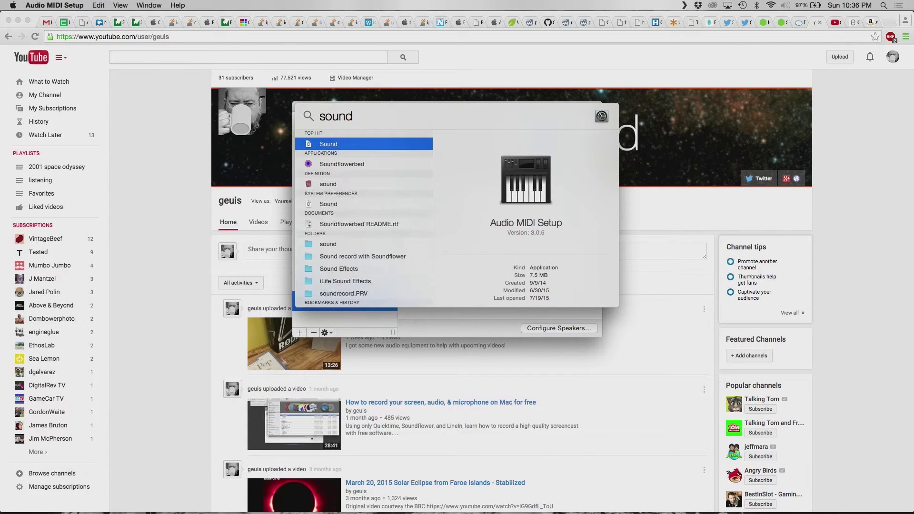
pyautogui.press('Return')
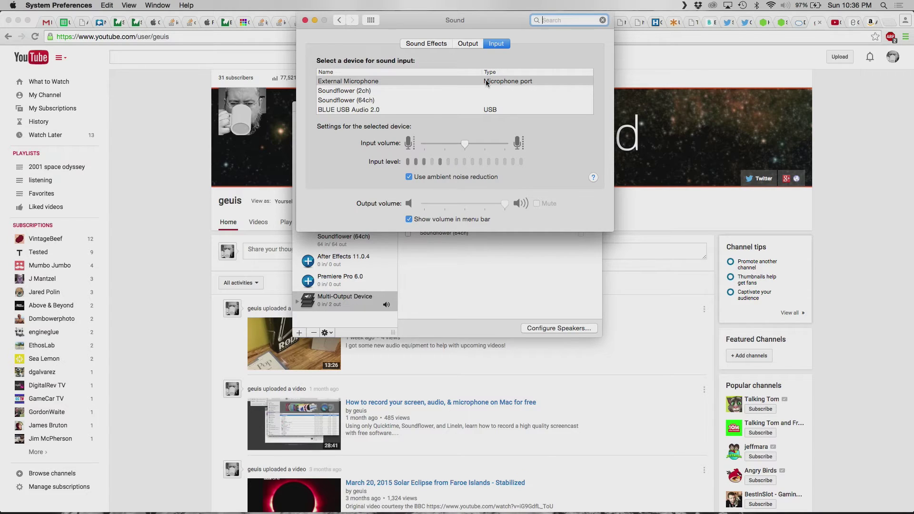
pyautogui.click(468, 44)
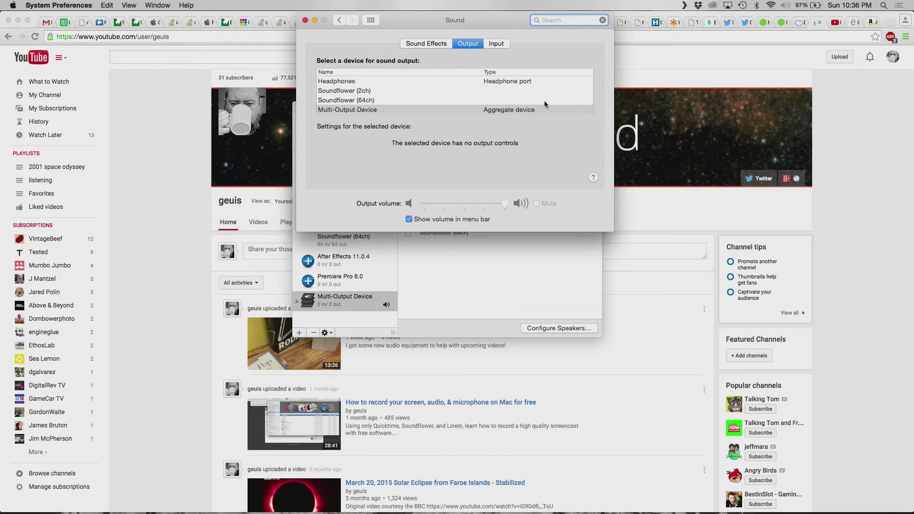
pyautogui.scroll(-3, 544, 101)
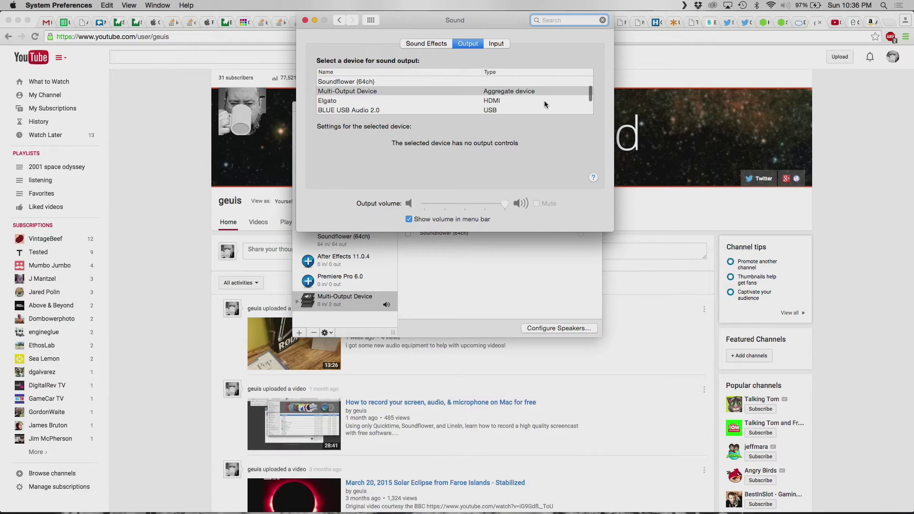
pyautogui.scroll(-1, 544, 101)
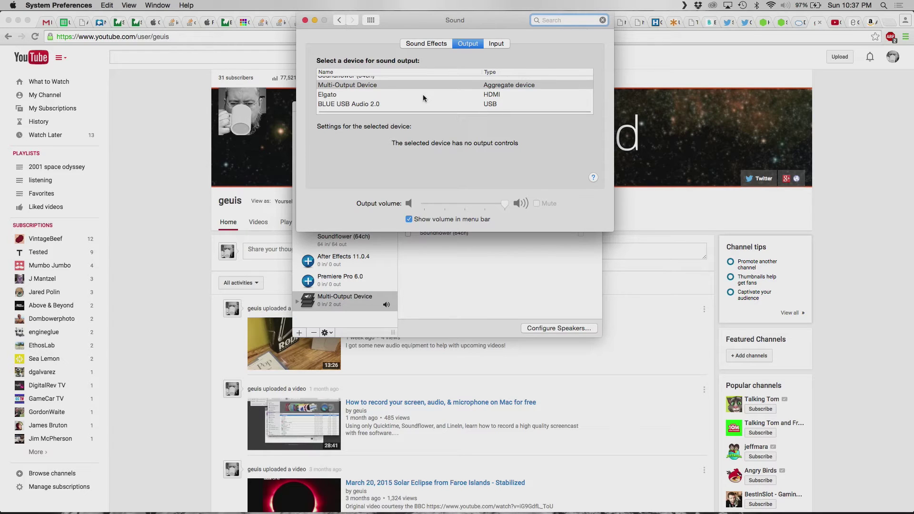
pyautogui.click(442, 286)
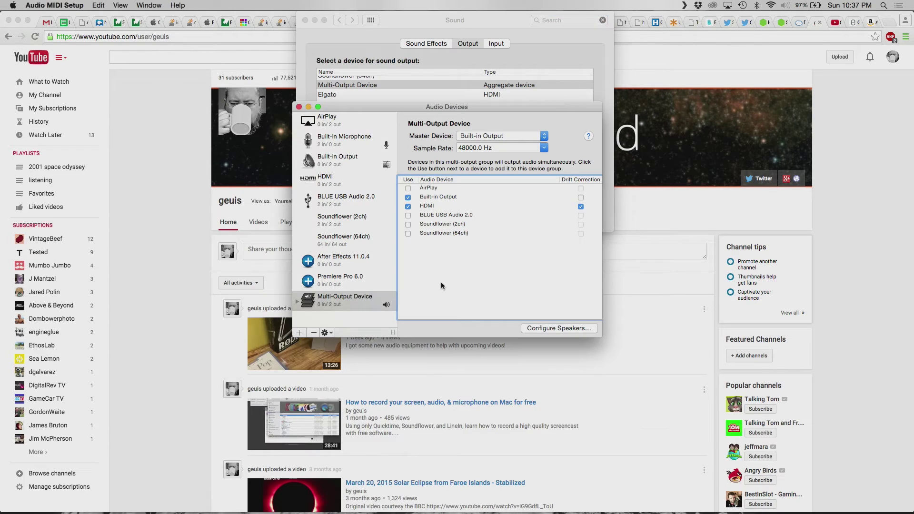
# Review the device's HDMI and Built-in Output entries and briefly check Sound preferences
pyautogui.click(435, 208)
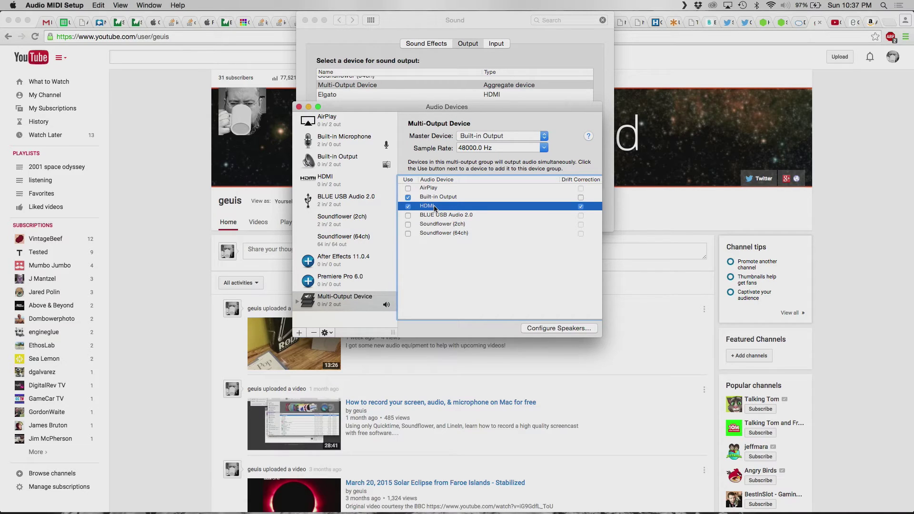
pyautogui.press('Up')
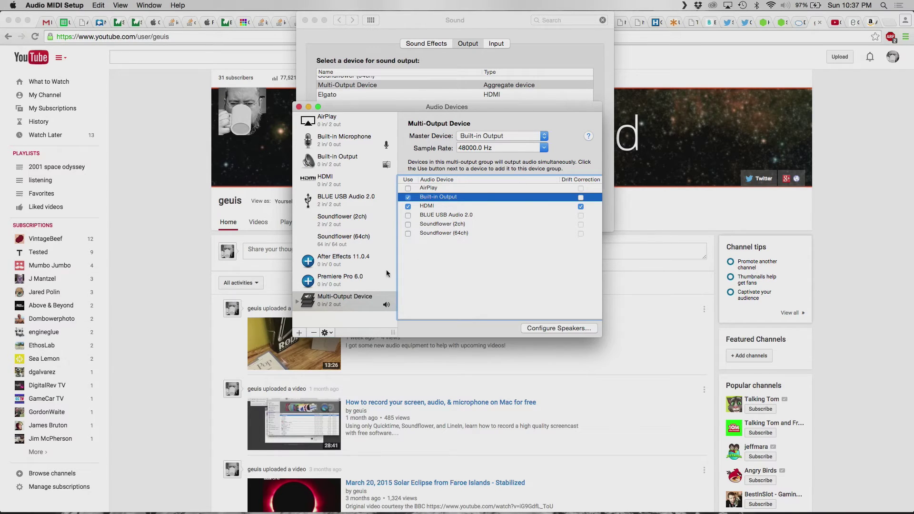
pyautogui.click(356, 46)
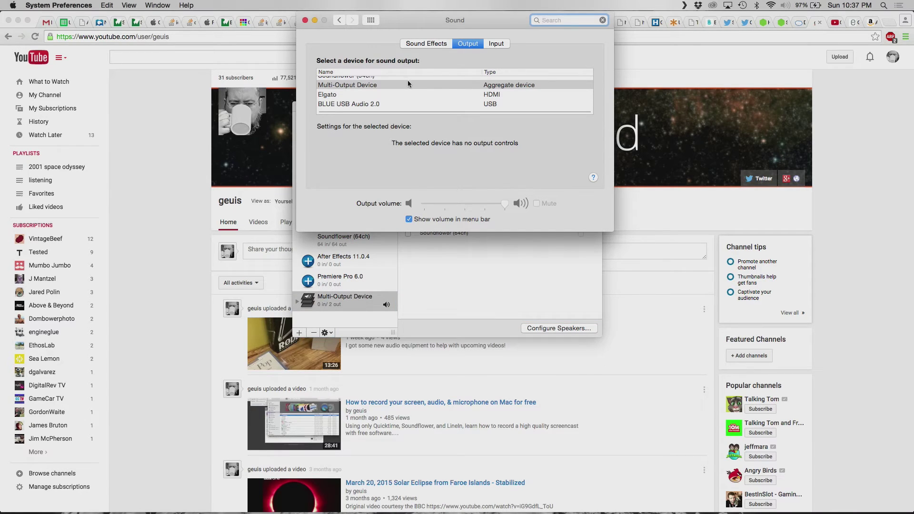
pyautogui.click(439, 255)
# Rename the Multi-Output Device to 'Elgato'
pyautogui.click(350, 298)
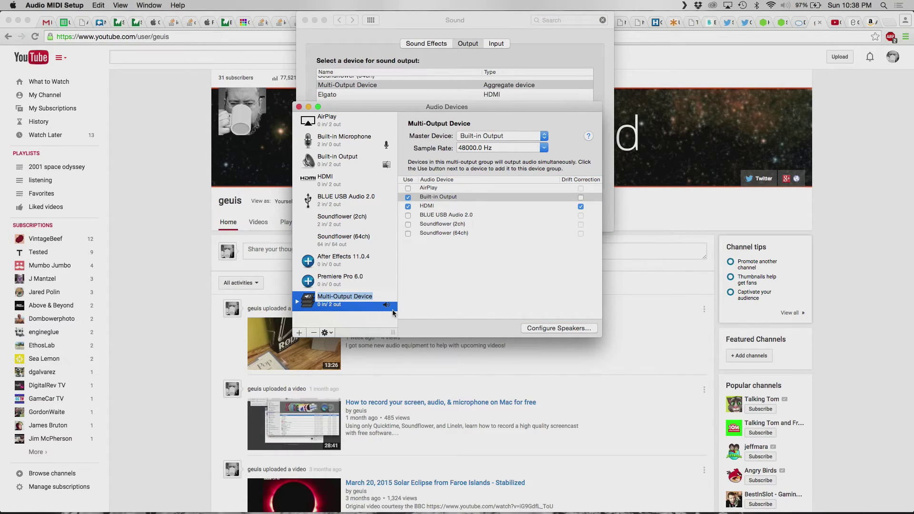
pyautogui.write('Elgato')
pyautogui.press('Return')
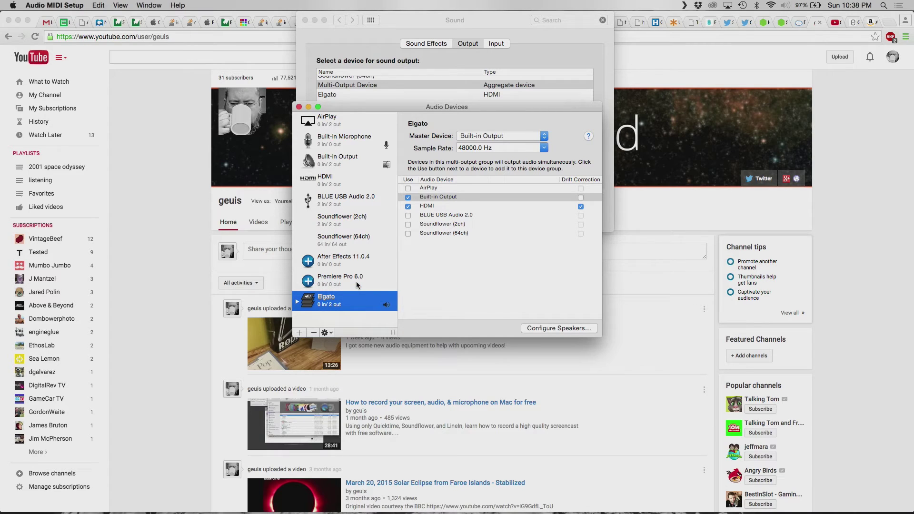
# Expand Elgato and step through its Built-in Output and HDMI sub-devices
pyautogui.press('Right')
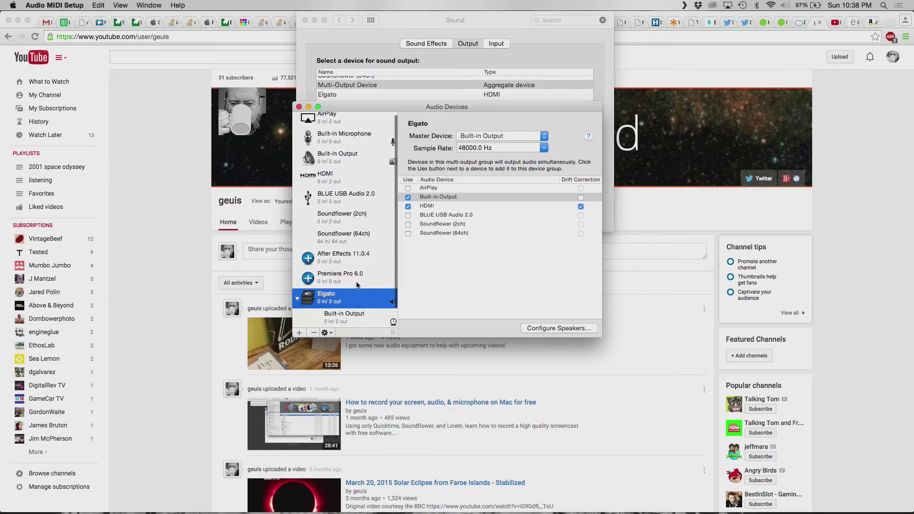
pyautogui.press('Down')
pyautogui.press('Down')
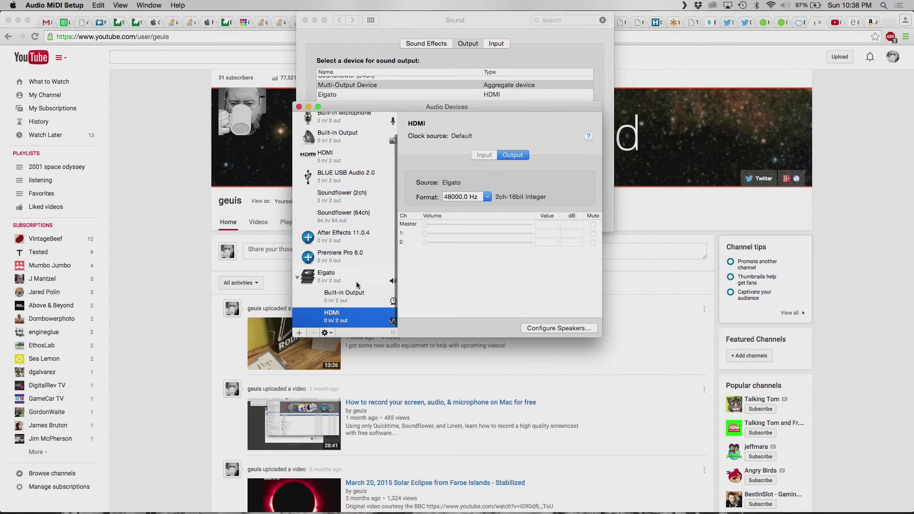
pyautogui.press('Up')
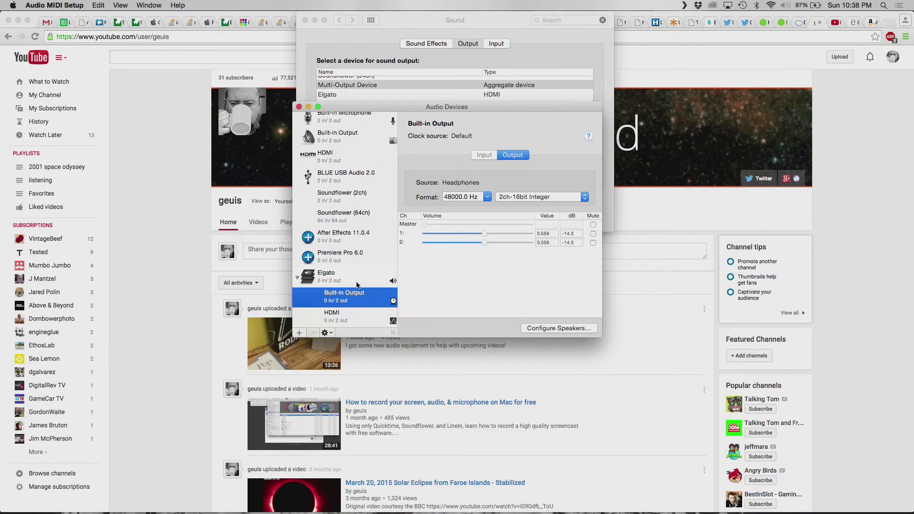
pyautogui.press('Up')
pyautogui.press('Down')
pyautogui.press('Down')
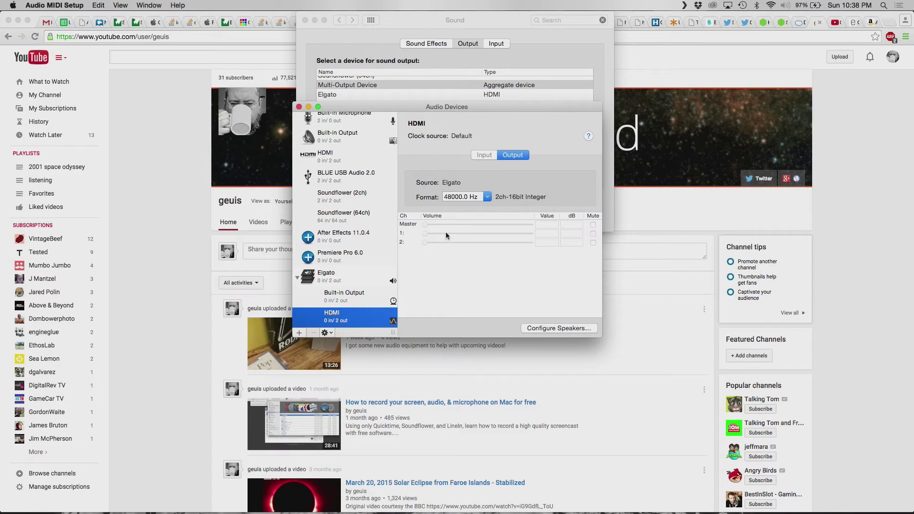
# Verify the Built-in Output and HDMI sub-devices both run at 48000.0 Hz
pyautogui.click(341, 300)
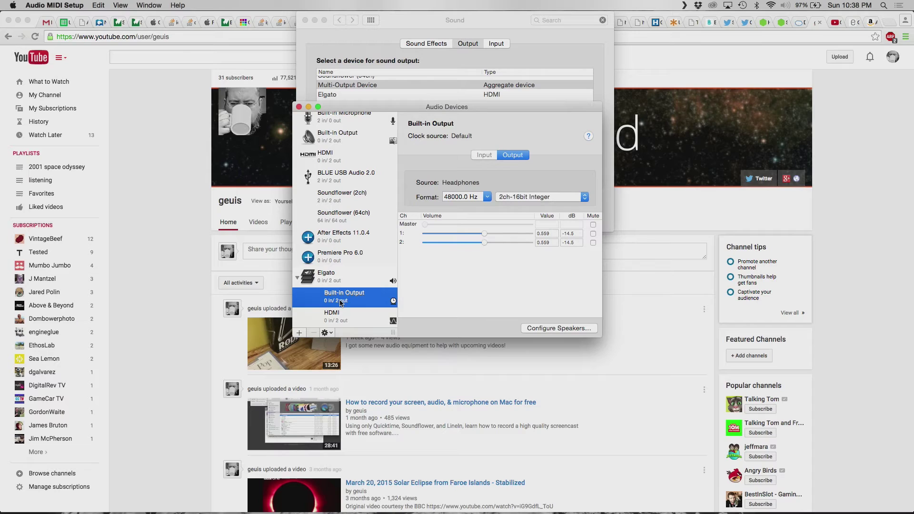
pyautogui.click(488, 197)
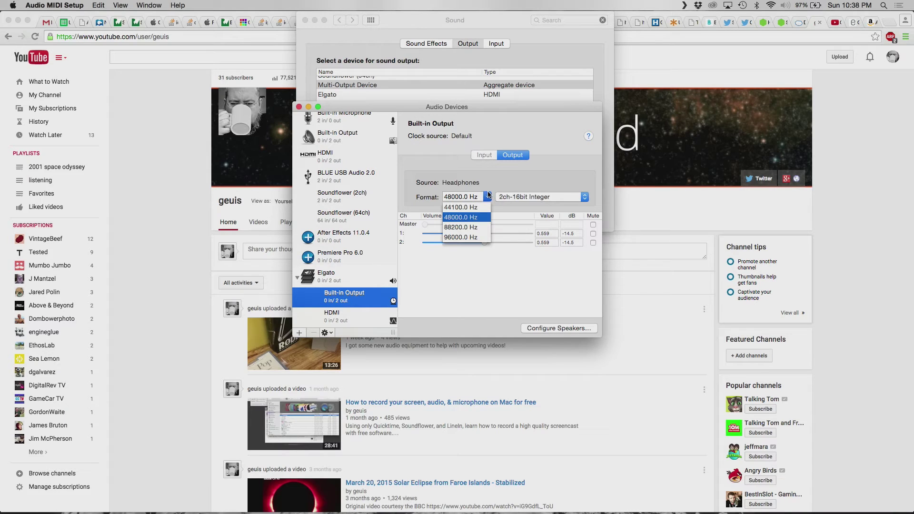
pyautogui.click(505, 170)
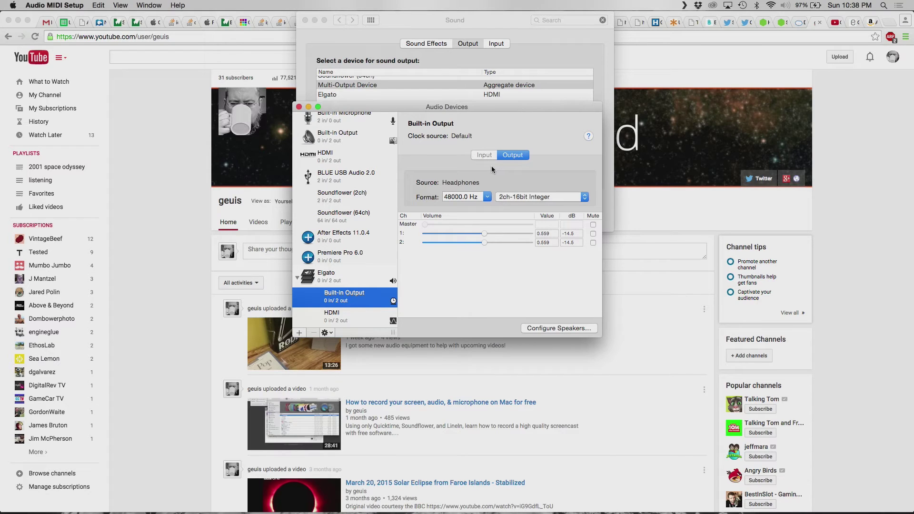
pyautogui.click(353, 316)
pyautogui.press('Up')
# Quit System Preferences, close the Audio MIDI Setup window and switch to Game Capture HD
pyautogui.click(522, 53)
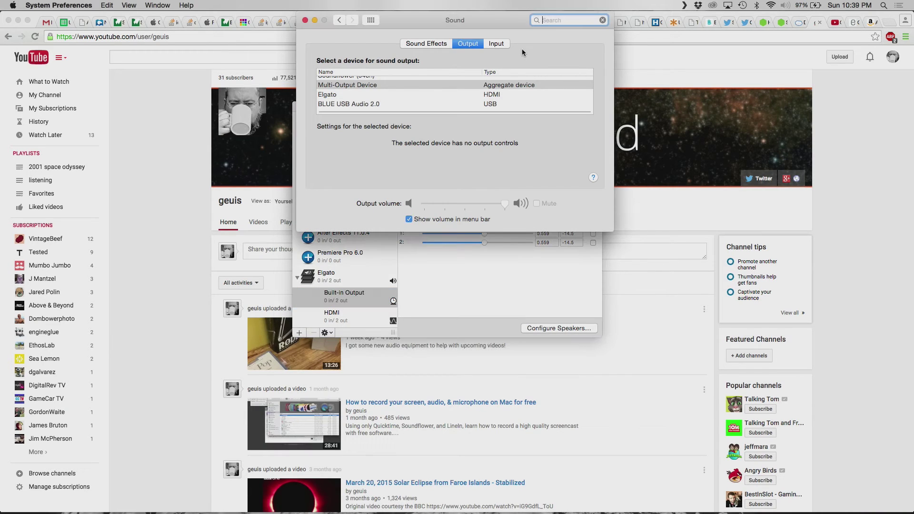
pyautogui.click(438, 279)
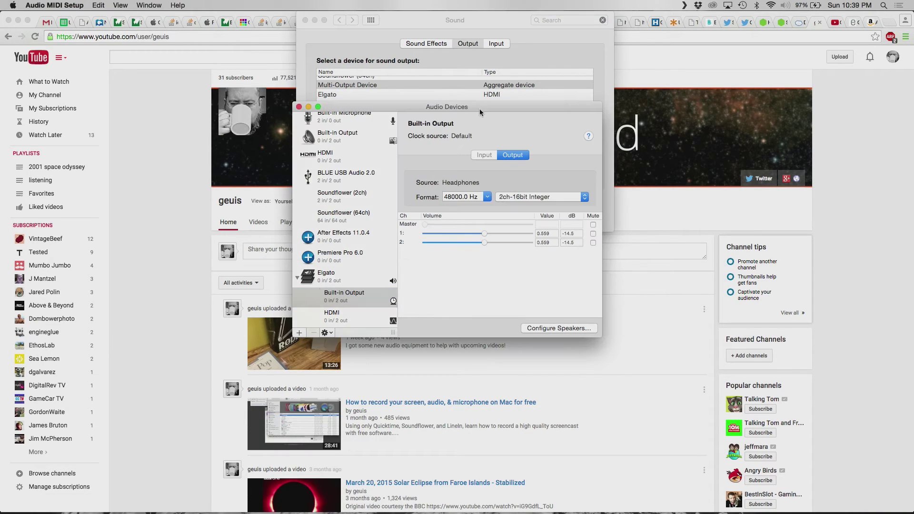
pyautogui.click(517, 90)
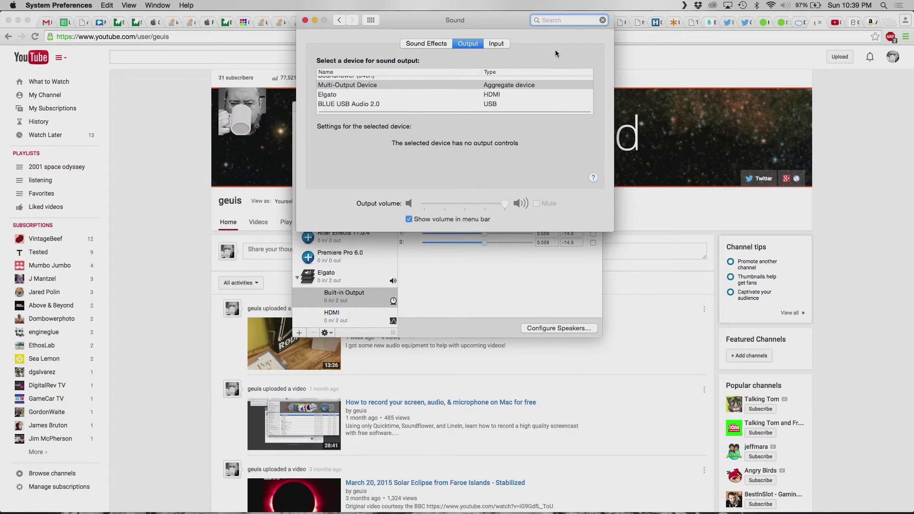
pyautogui.press('super+q')
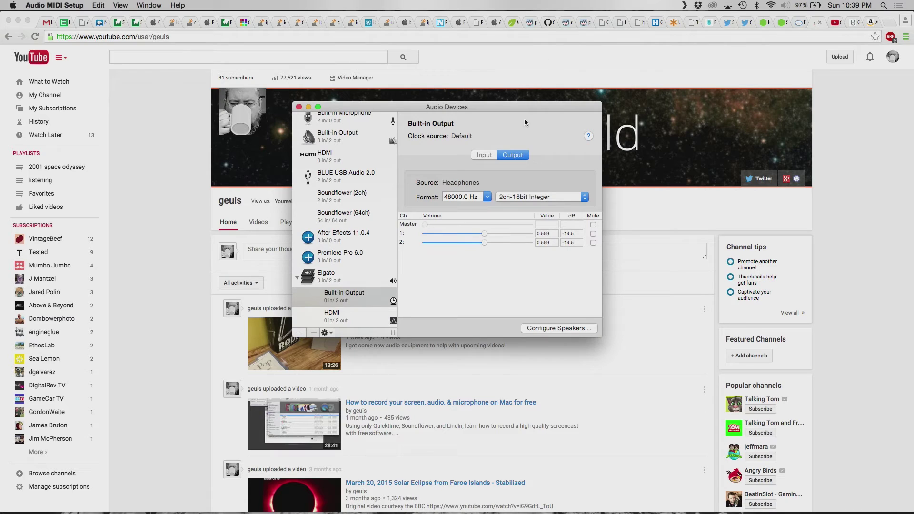
pyautogui.press('super+w')
pyautogui.press('super+Tab')
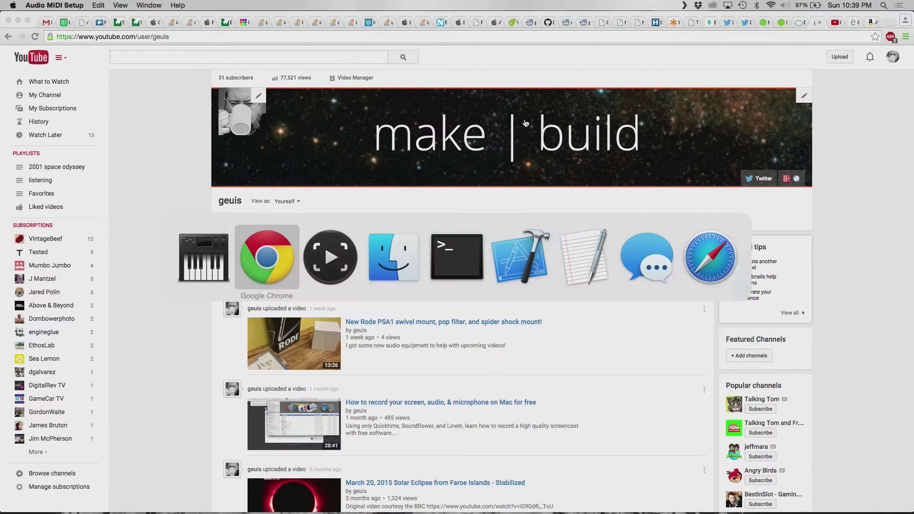
pyautogui.press('super+Tab')
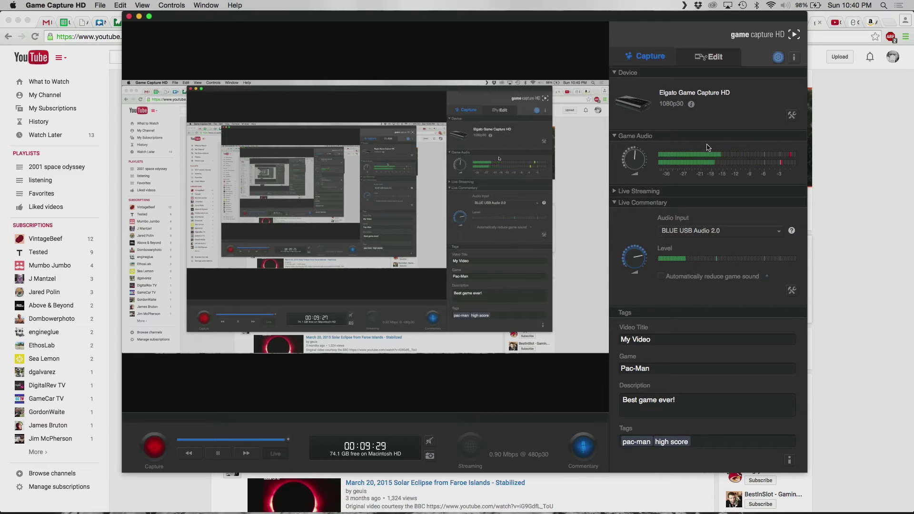
# Play the Group Therapy 139 video, check Game Capture HD receives its sound, then pause it
pyautogui.click(854, 139)
pyautogui.hotkey('ctrl', 'Tab')
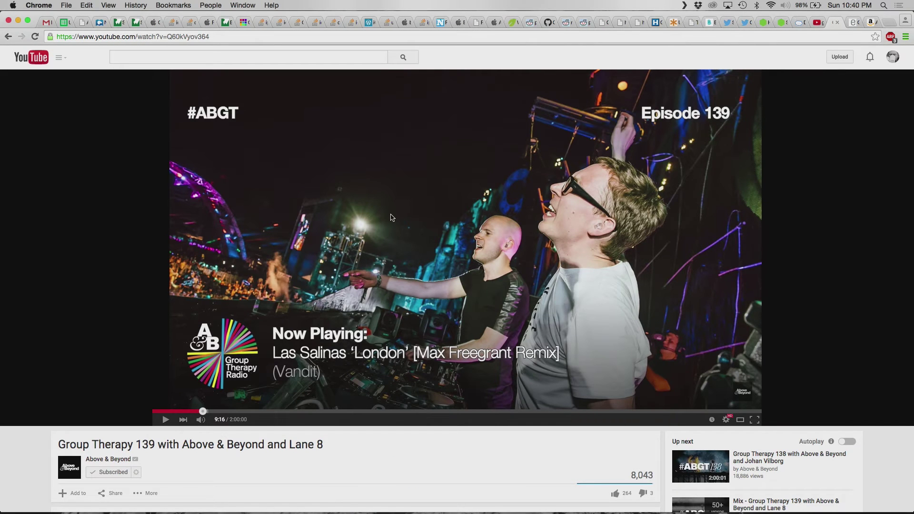
pyautogui.click(163, 420)
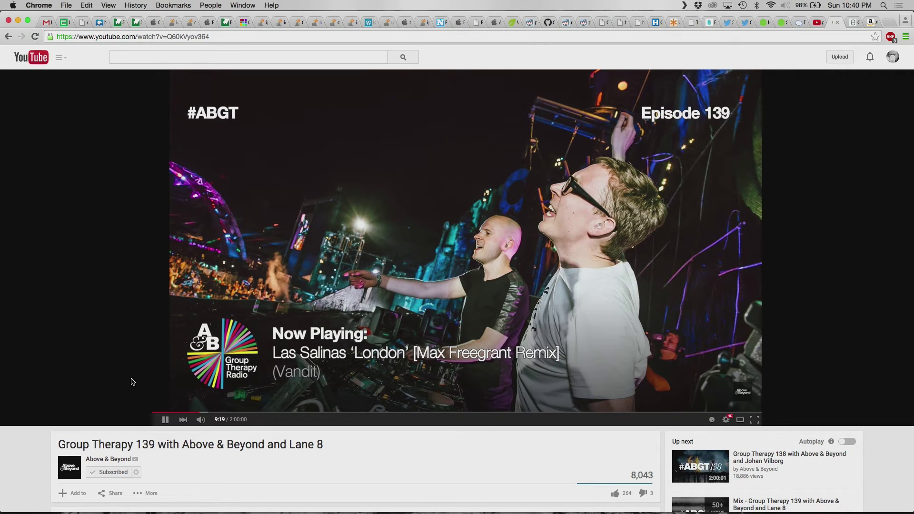
pyautogui.press('super+Tab')
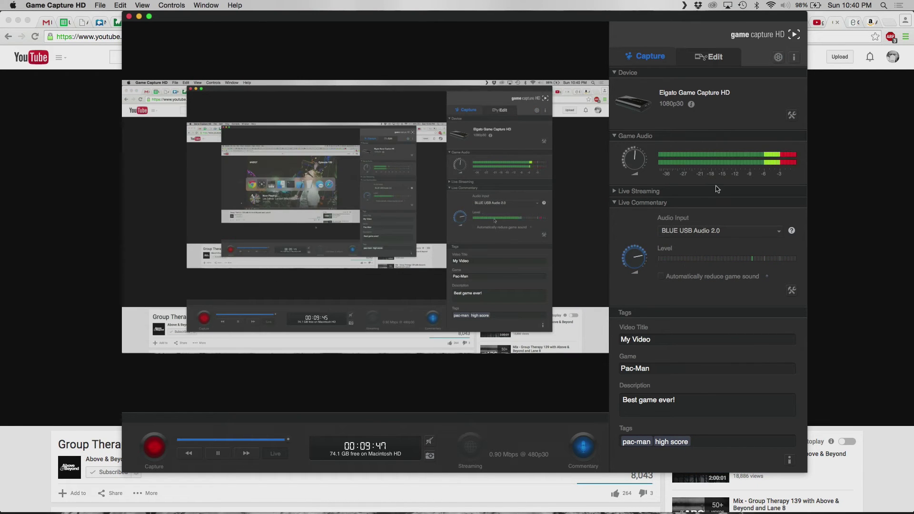
pyautogui.moveTo(639, 156)
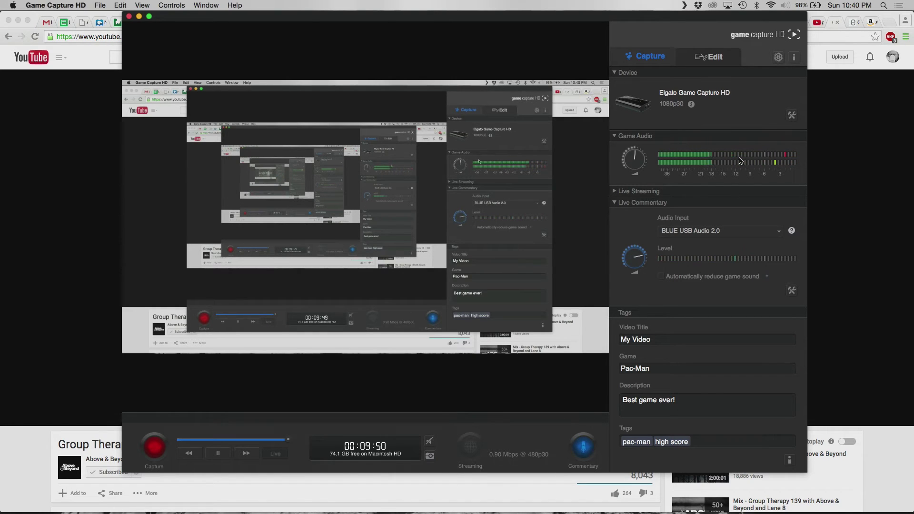
pyautogui.press('super+Tab')
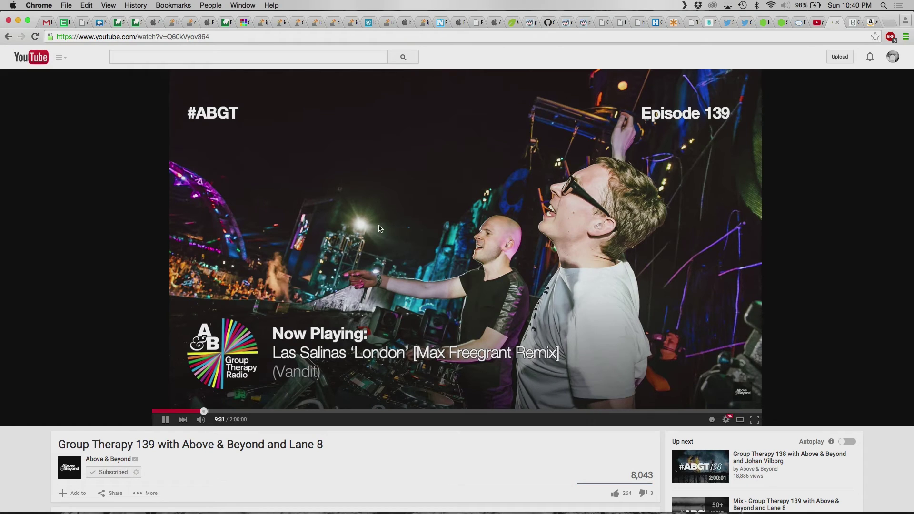
pyautogui.click(381, 229)
# Switch between the Elgato Game Capture HD tab and the Amazon Mini DisplayPort to HDMI adapter tab ($9.99)
pyautogui.hotkey('ctrl', 'Tab')
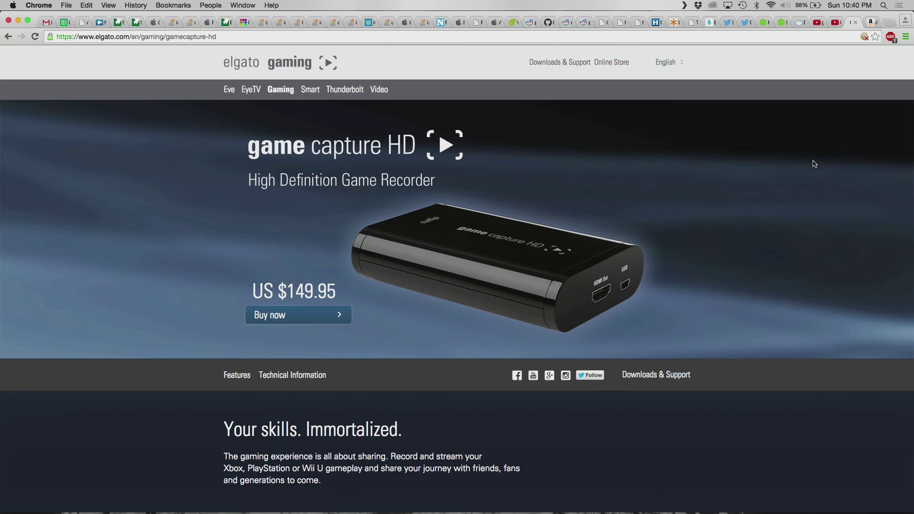
pyautogui.hotkey('ctrl', 'Tab')
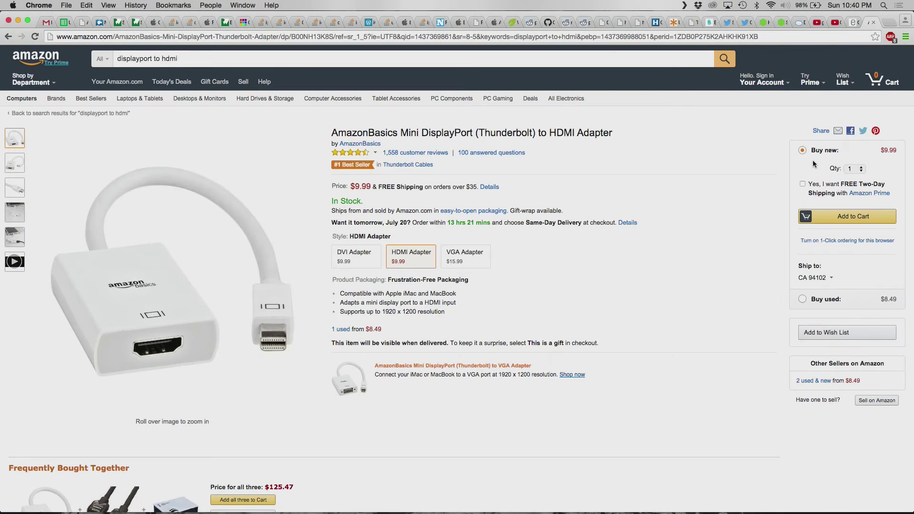
pyautogui.hotkey('ctrl', 'shift', 'Tab')
pyautogui.hotkey('ctrl', 'Tab')
# Cycle through the app switcher from Google Chrome toward Game Capture HD
pyautogui.press('super+Tab')
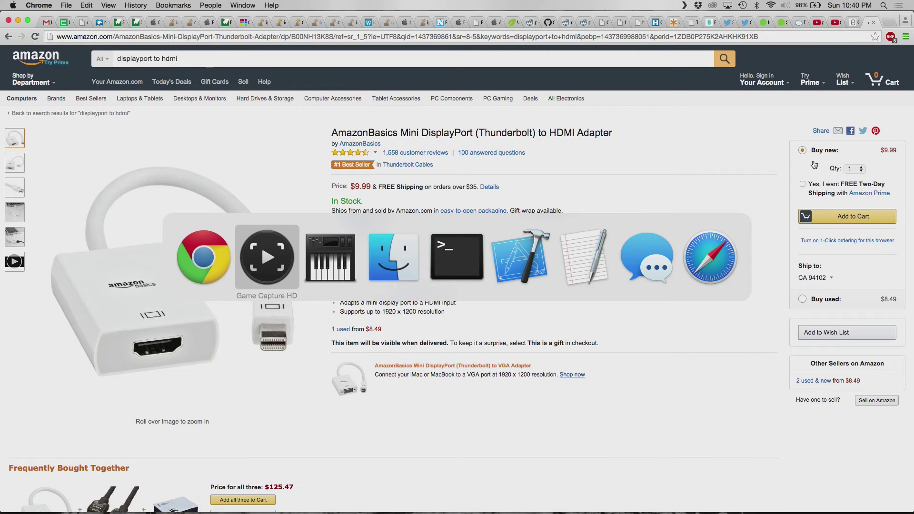
pyautogui.press('super+shift+Tab')
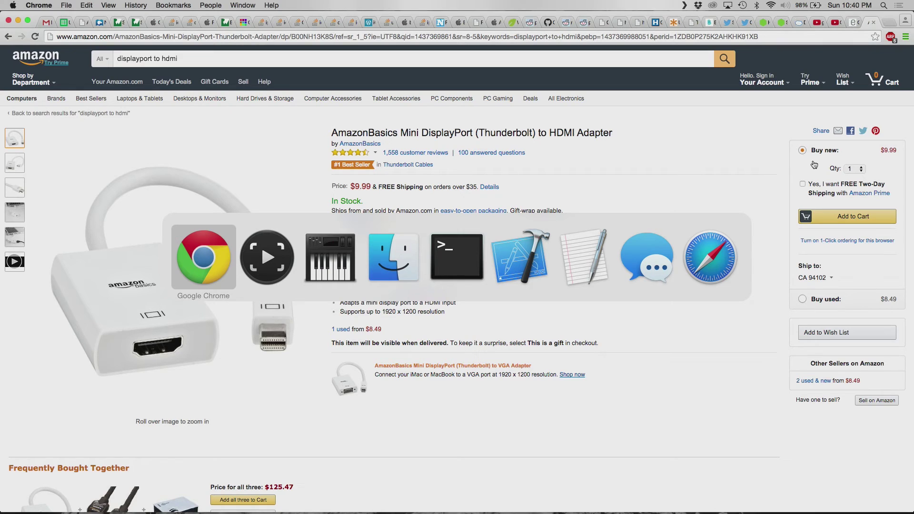
pyautogui.press('super+Tab')
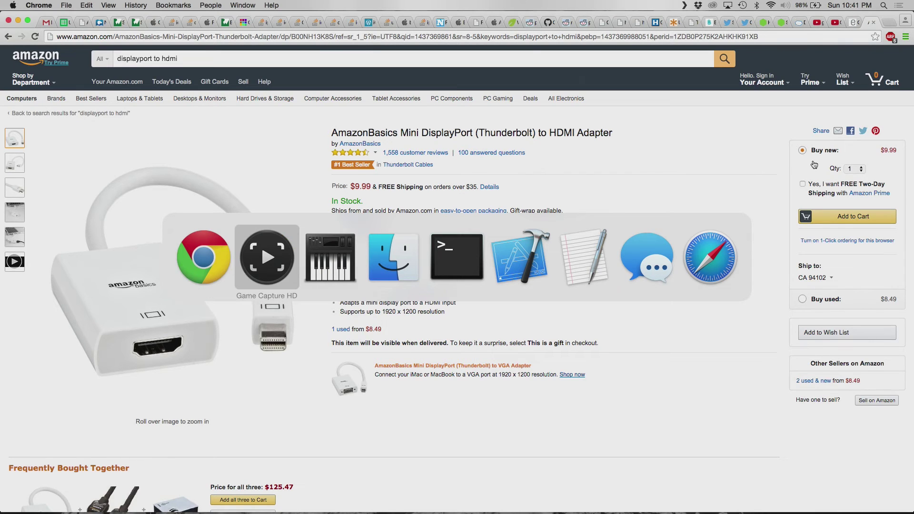
# Bring Game Capture HD forward and show the AirPlay menu with mirroring on and matched to Elgato
pyautogui.press('super+Tab')
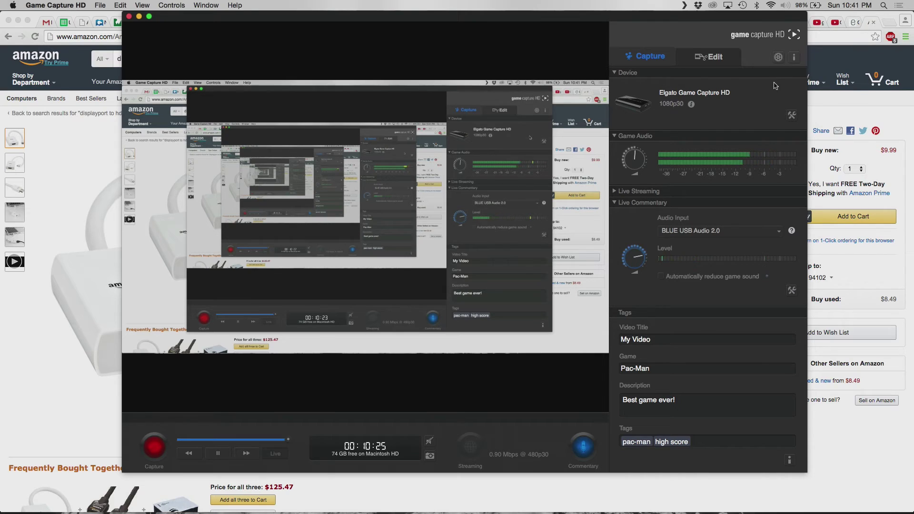
pyautogui.click(729, 5)
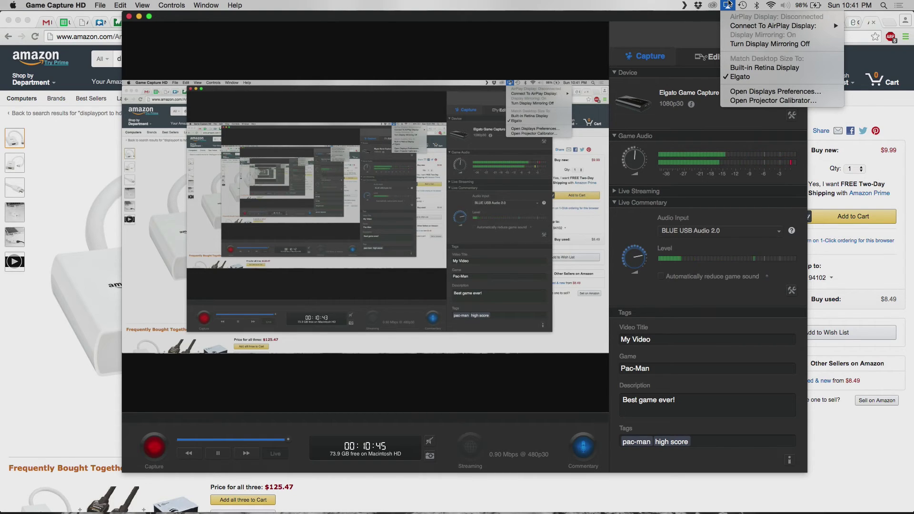
# Close the AirPlay menu and open Displays preferences via a Spotlight search for 'Displays'
pyautogui.click(729, 4)
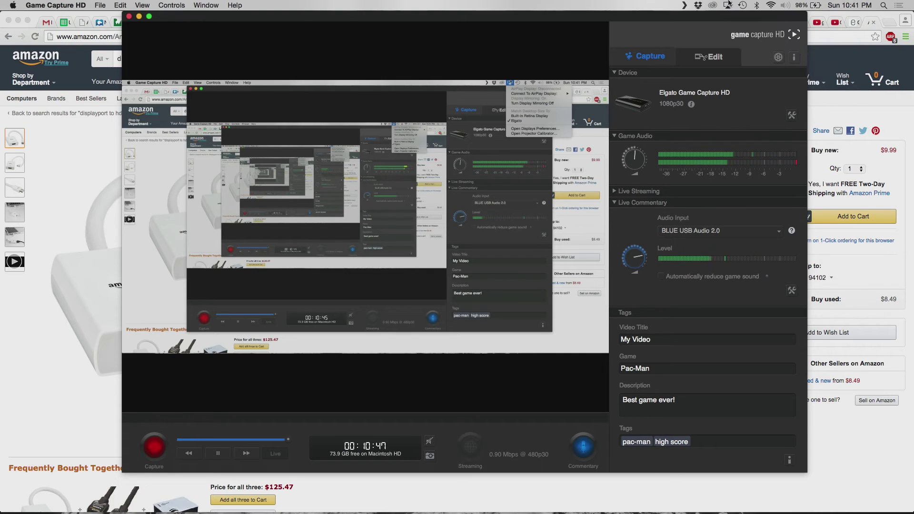
pyautogui.press('super+space')
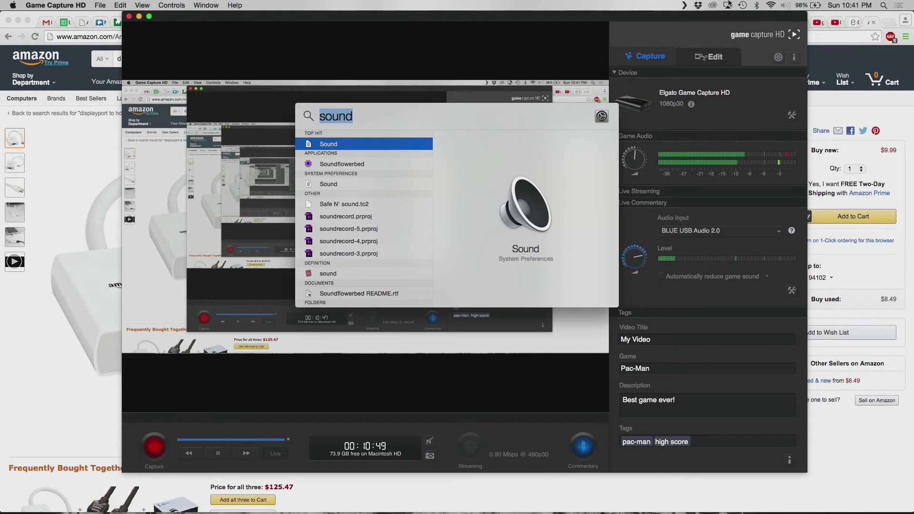
pyautogui.write('Display')
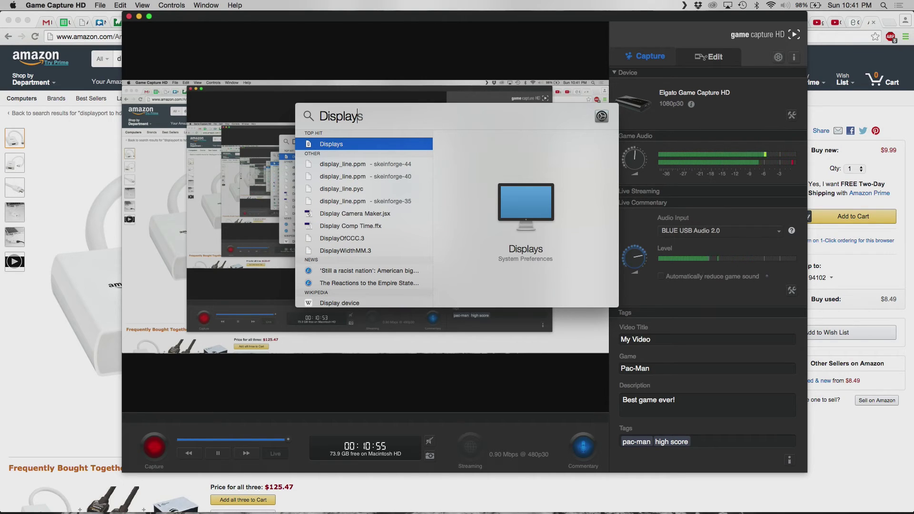
pyautogui.click(884, 4)
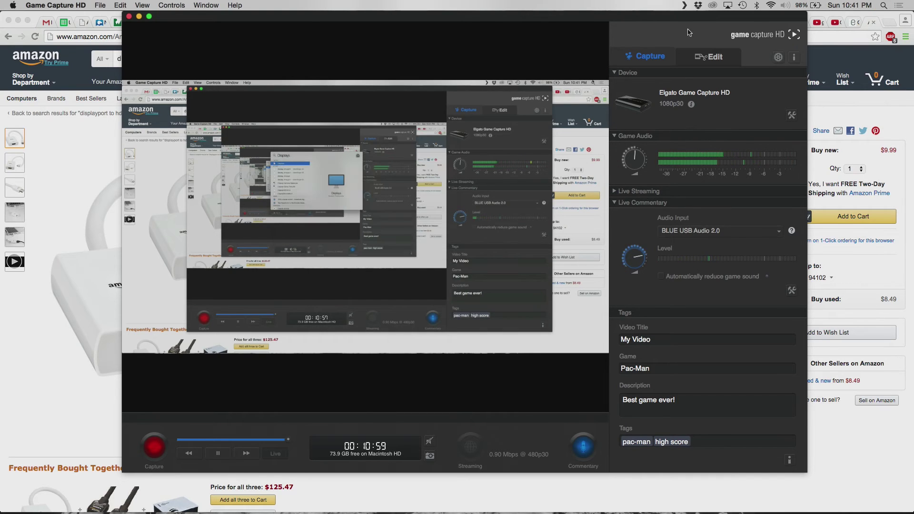
pyautogui.press('super+space')
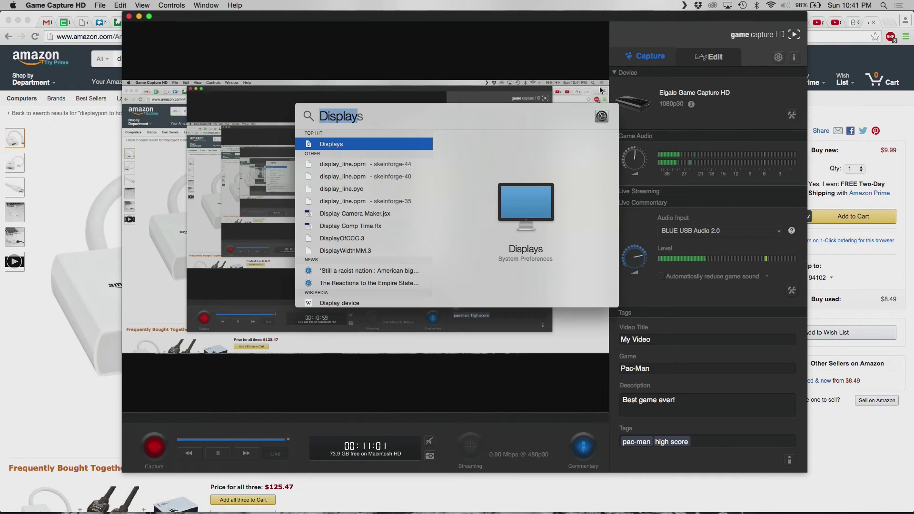
pyautogui.write('Dispa')
pyautogui.press('BackSpace')
pyautogui.write('l')
pyautogui.press('Return')
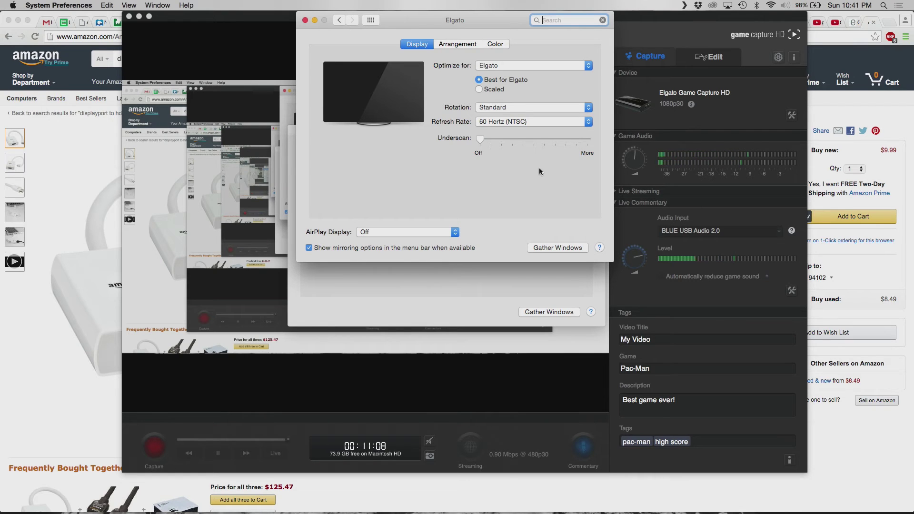
# Keep output optimised for Elgato, choose Elgato as the mirroring target, and return to Game Capture HD
pyautogui.click(558, 69)
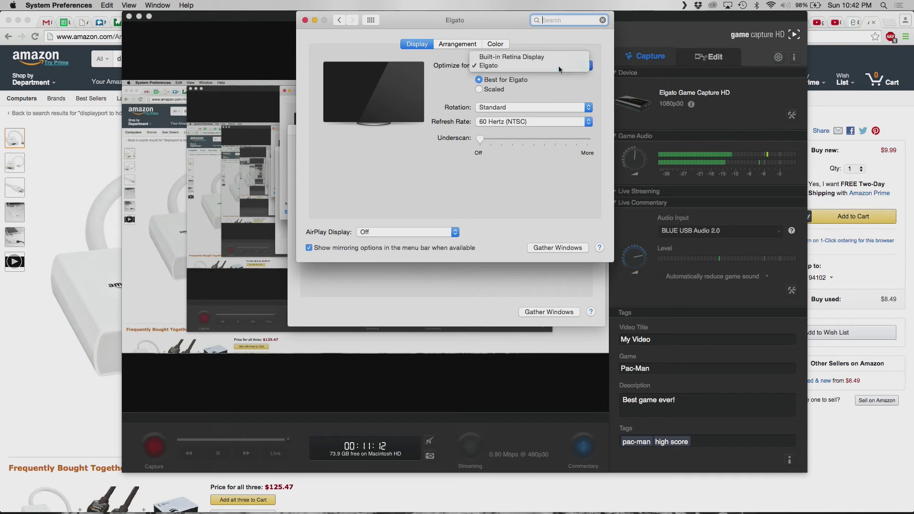
pyautogui.click(558, 65)
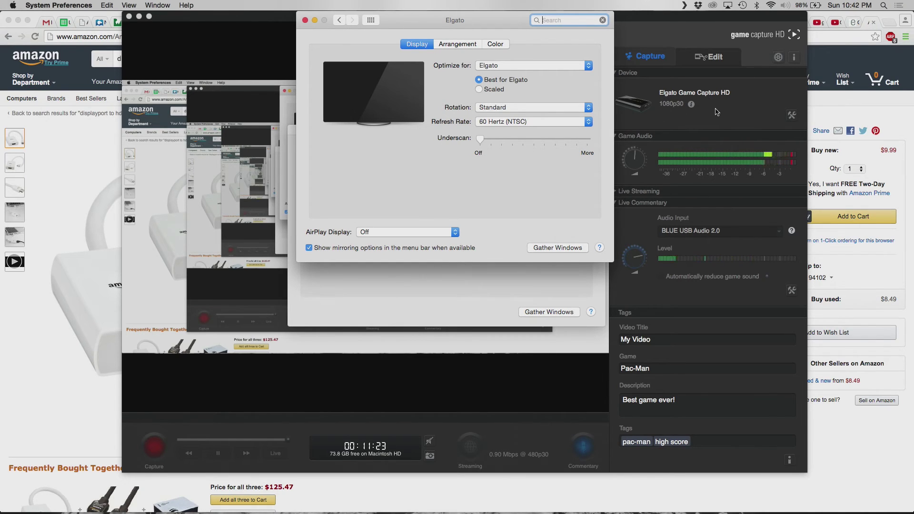
pyautogui.click(728, 5)
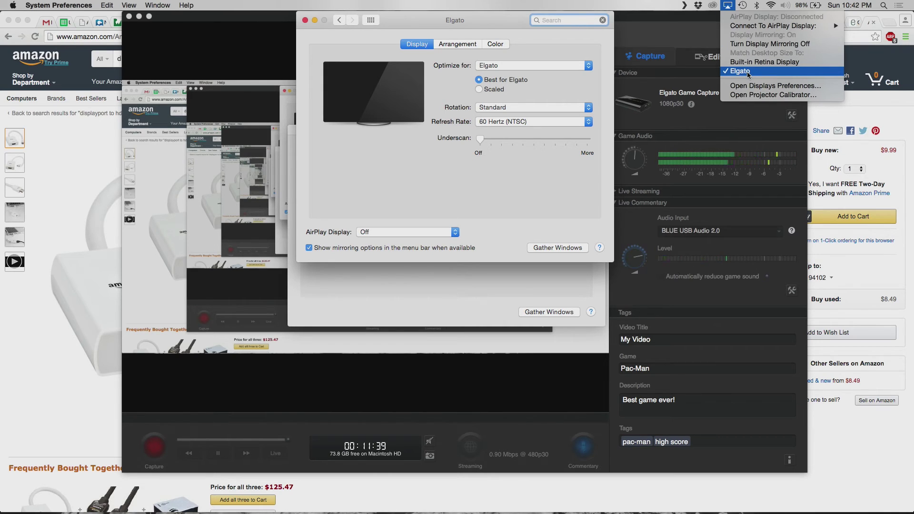
pyautogui.click(562, 190)
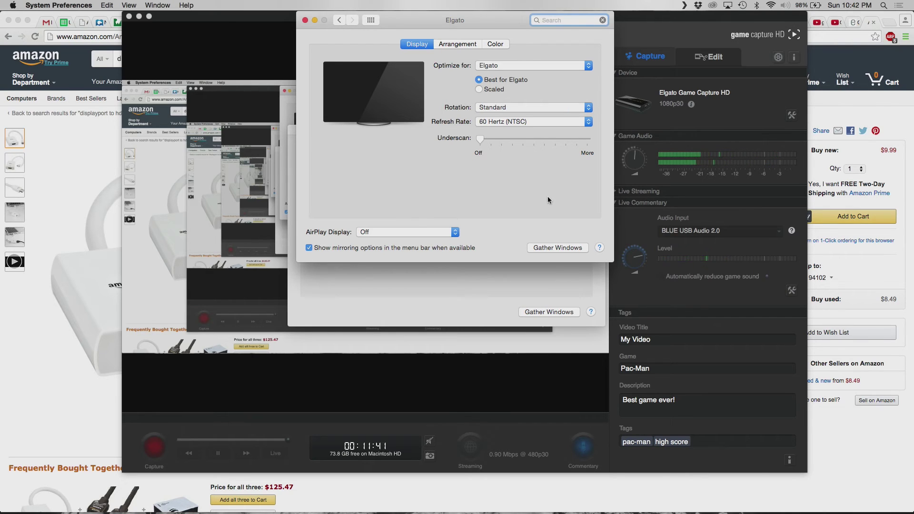
pyautogui.click(735, 116)
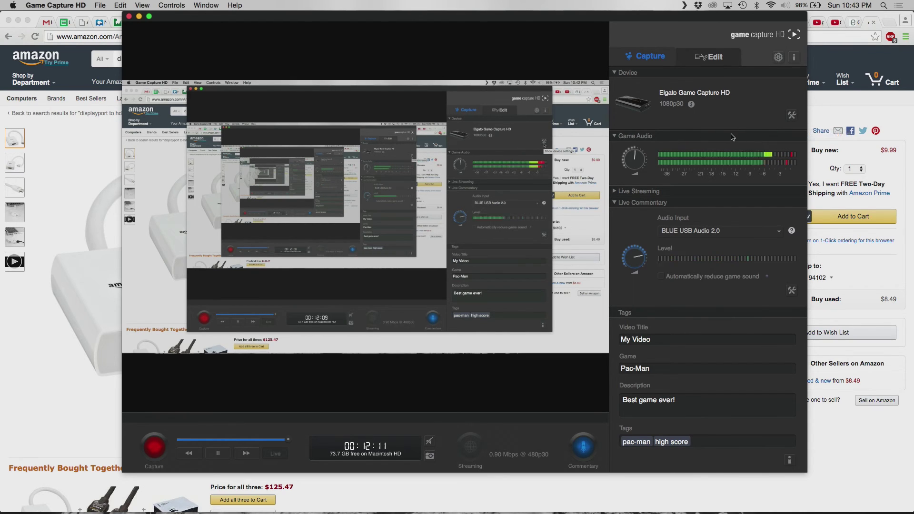
# Review the Capture, Picture, Audio, Profiles and Advanced settings (HDMI, HD 1080, best quality), then cancel unchanged
pyautogui.click(792, 115)
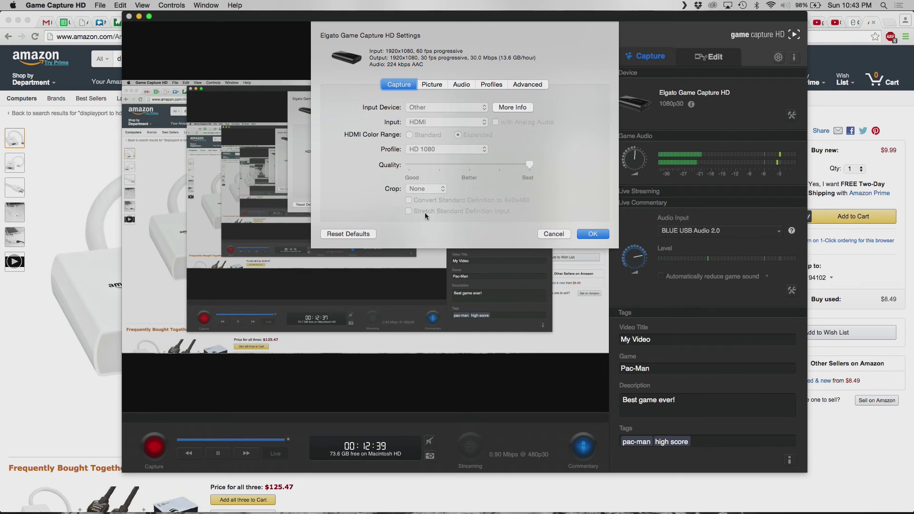
pyautogui.click(431, 85)
pyautogui.click(459, 86)
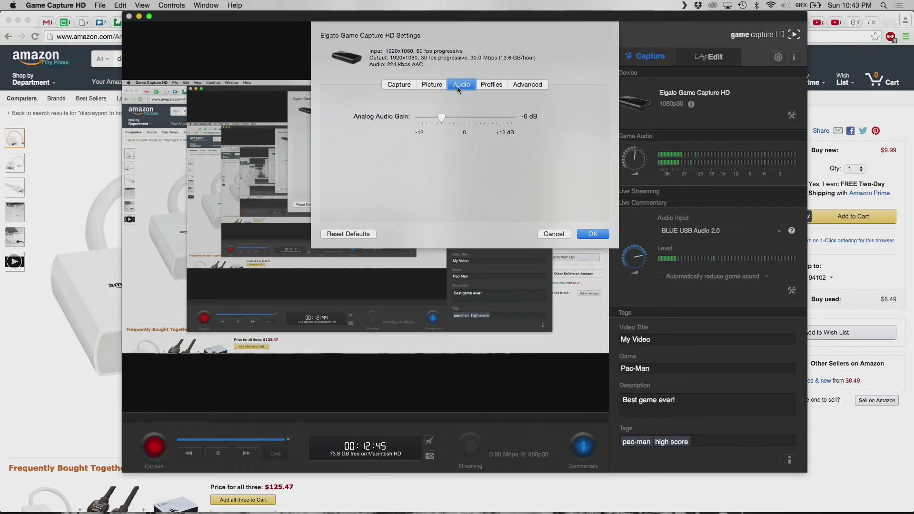
pyautogui.click(493, 86)
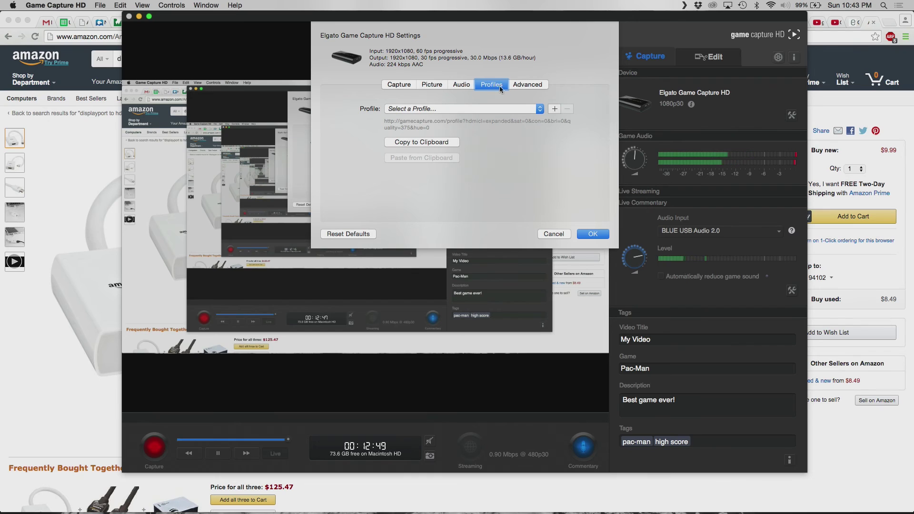
pyautogui.click(539, 108)
pyautogui.click(589, 86)
pyautogui.click(528, 84)
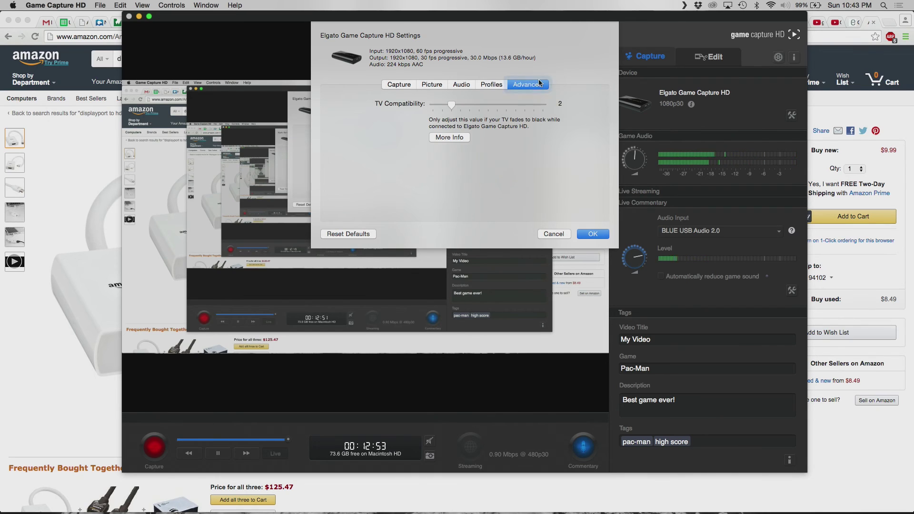
pyautogui.click(399, 86)
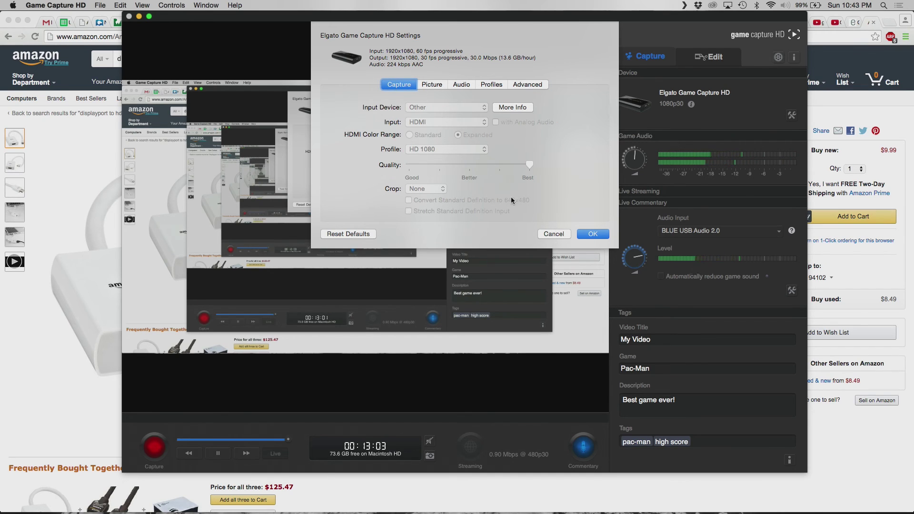
pyautogui.click(549, 234)
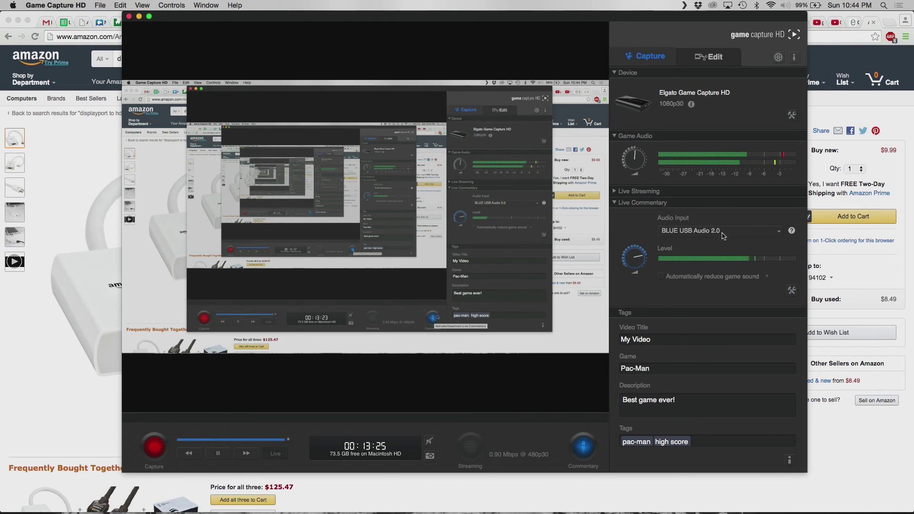
pyautogui.click(778, 234)
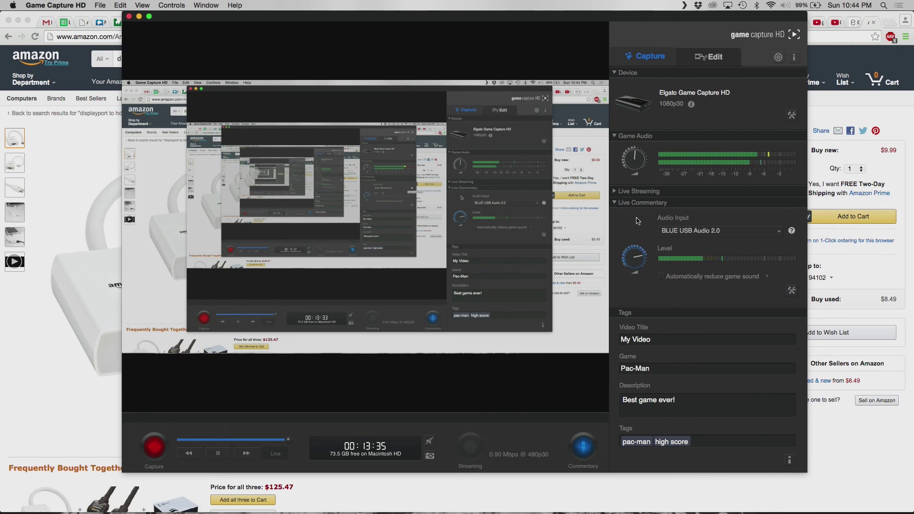
# Launch Audio MIDI Setup through a Spotlight search for 'mid'
pyautogui.press('super+space')
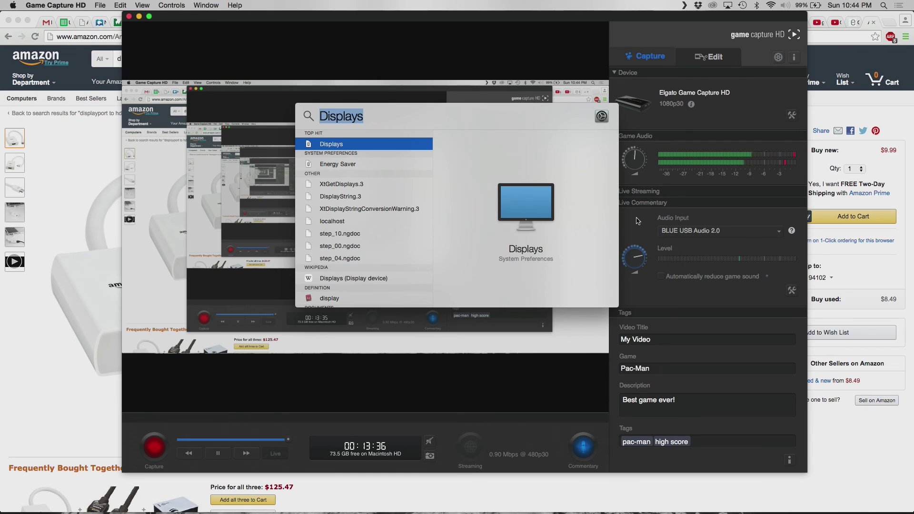
pyautogui.write('mid')
pyautogui.press('Return')
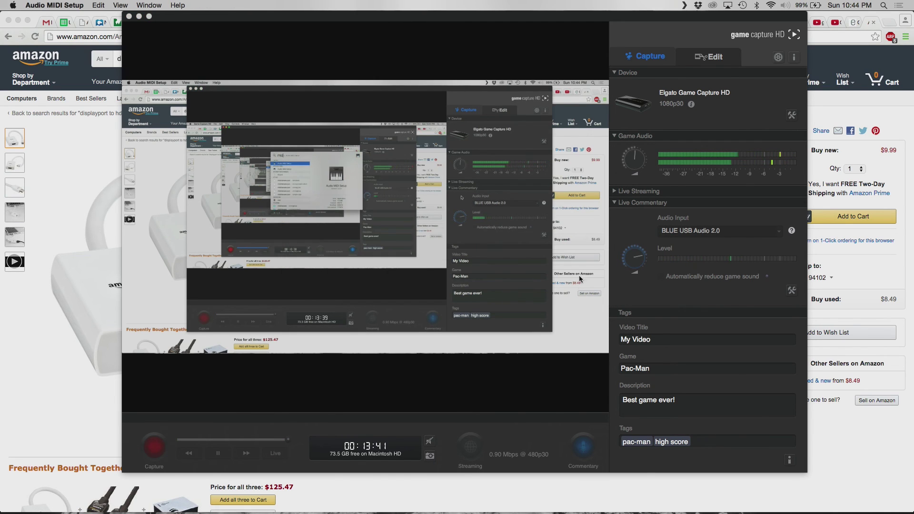
pyautogui.press('super+space')
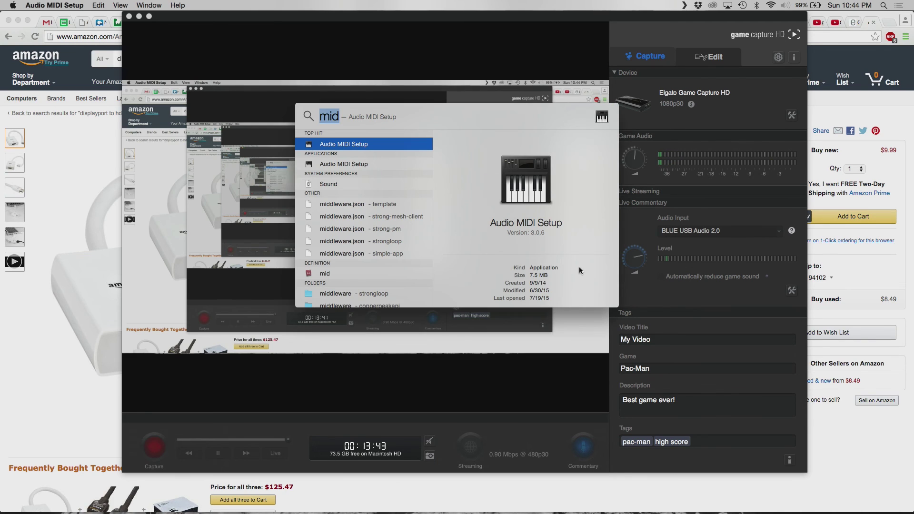
pyautogui.write('mid')
pyautogui.press('Return')
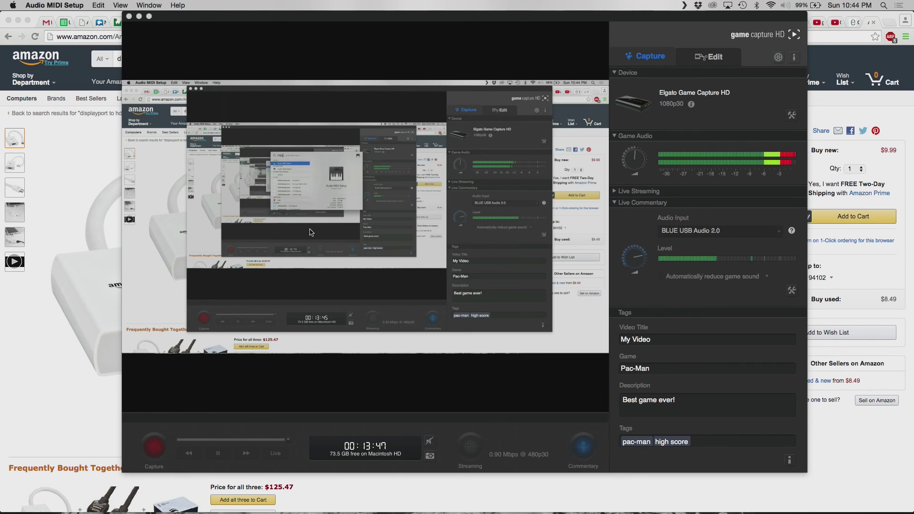
# Show the Audio Devices window and expand the Elgato multi-output device
pyautogui.click(149, 6)
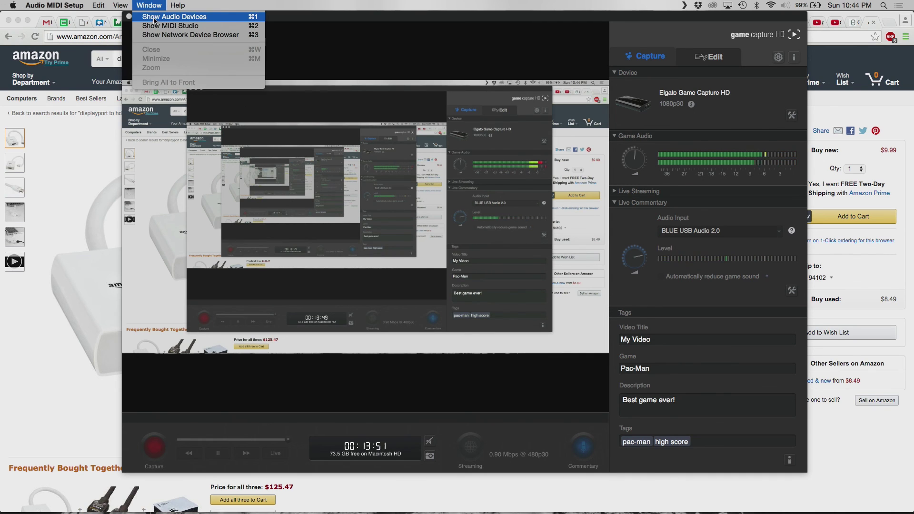
pyautogui.click(156, 19)
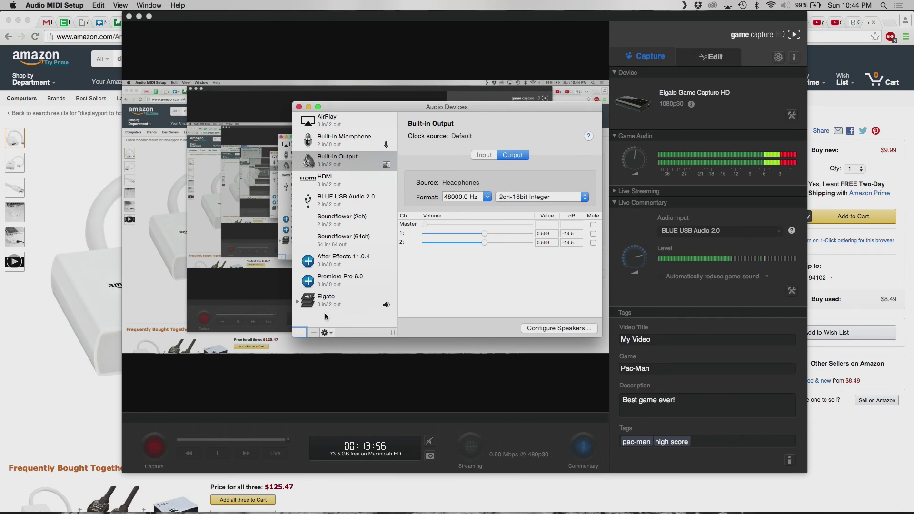
pyautogui.click(299, 332)
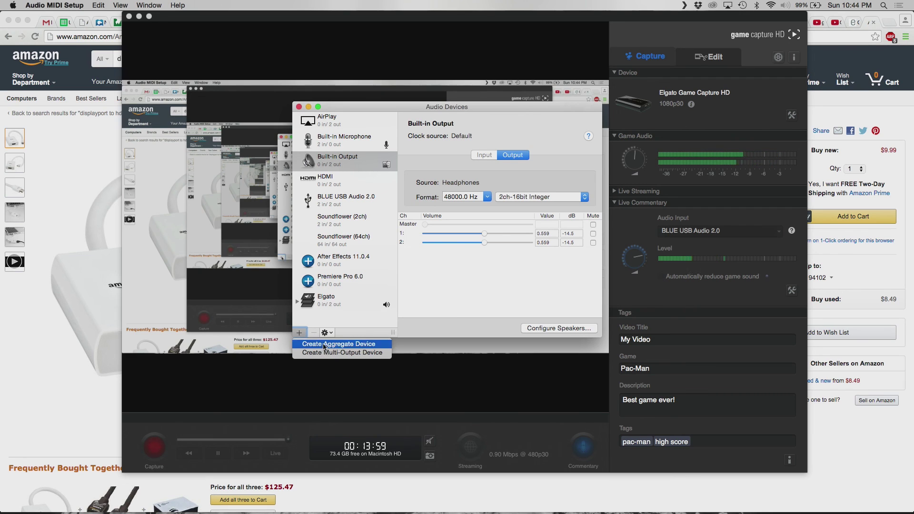
pyautogui.click(344, 298)
pyautogui.click(334, 302)
pyautogui.click(297, 301)
# Inspect Elgato's Built-in Output and HDMI sub-devices, then close the Audio Devices window
pyautogui.click(329, 314)
pyautogui.click(325, 303)
pyautogui.press('Up')
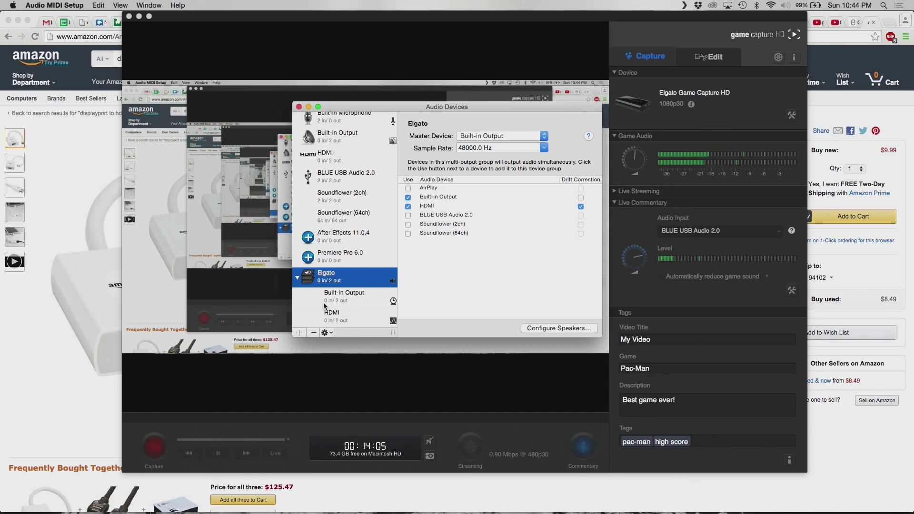
pyautogui.press('Down')
pyautogui.press('Down')
pyautogui.press('Up')
pyautogui.press('Up')
pyautogui.press('Down')
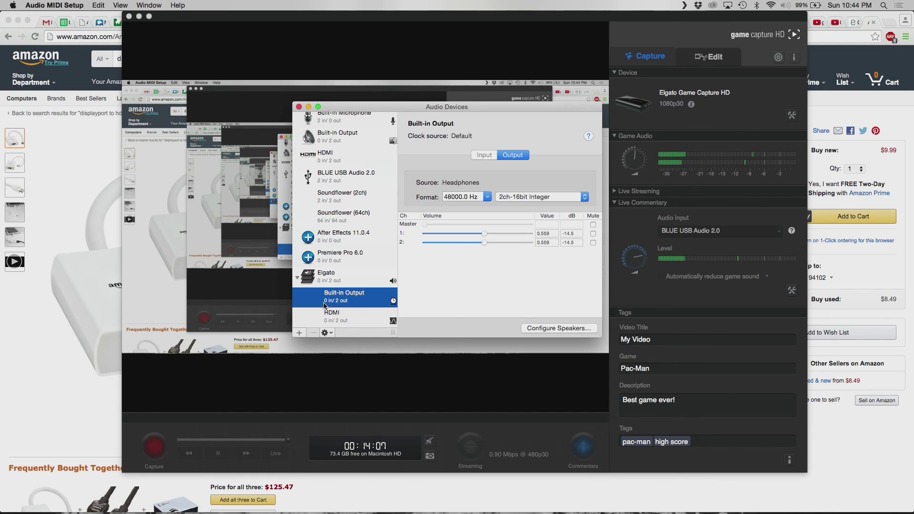
pyautogui.press('Up')
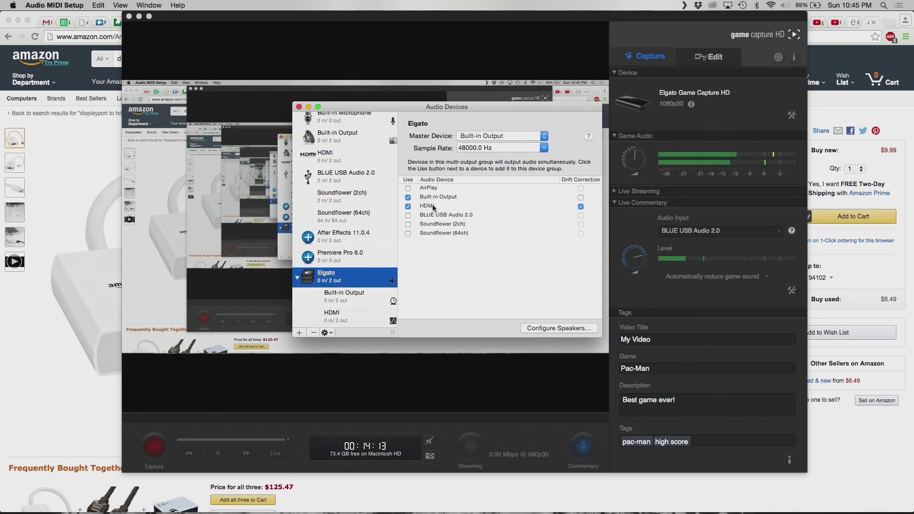
pyautogui.click(340, 313)
pyautogui.press('Up')
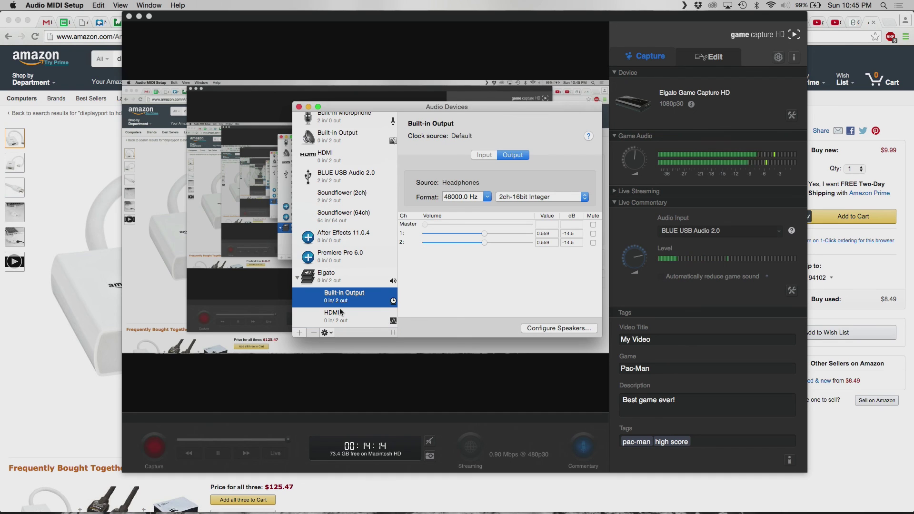
pyautogui.press('Down')
pyautogui.press('Up')
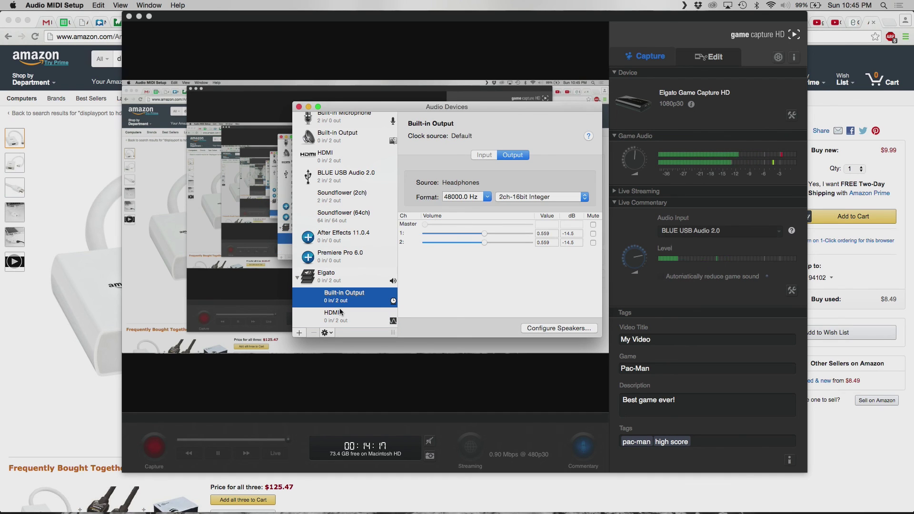
pyautogui.press('super+w')
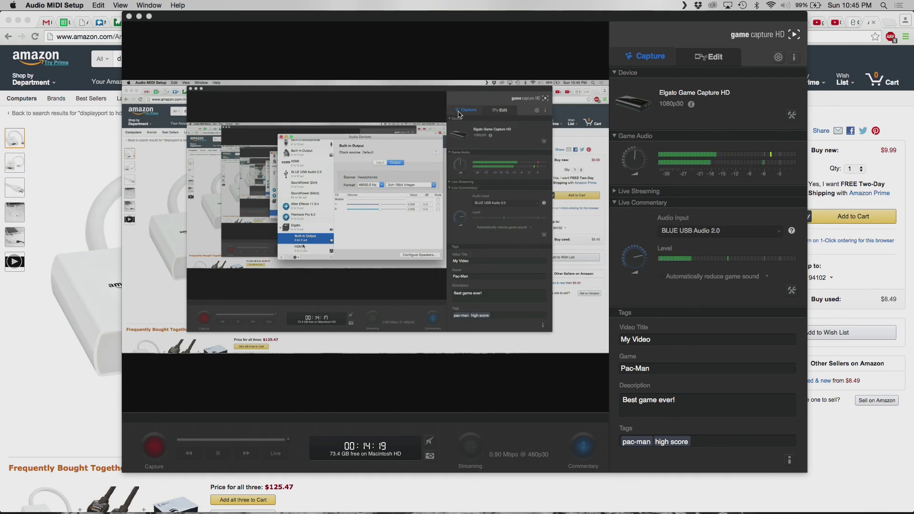
# Open Sound preferences via Spotlight 'sound' and browse the output devices for the Elgato aggregate device
pyautogui.press('super+space')
pyautogui.write('sound')
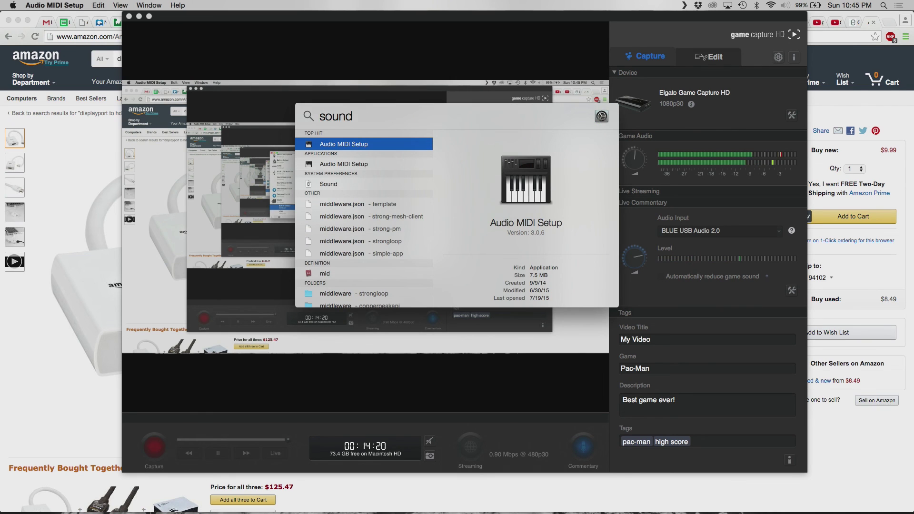
pyautogui.press('Return')
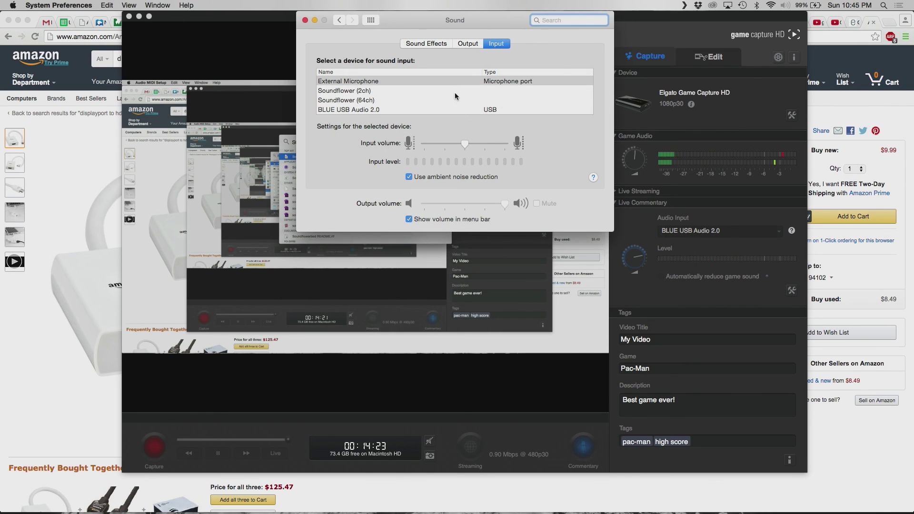
pyautogui.click(468, 44)
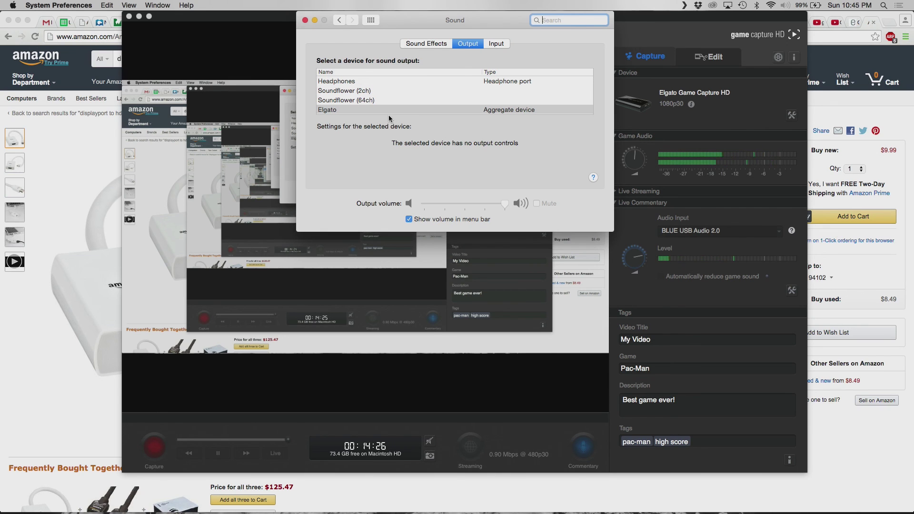
pyautogui.scroll(-1, 466, 109)
pyautogui.scroll(-2, 465, 107)
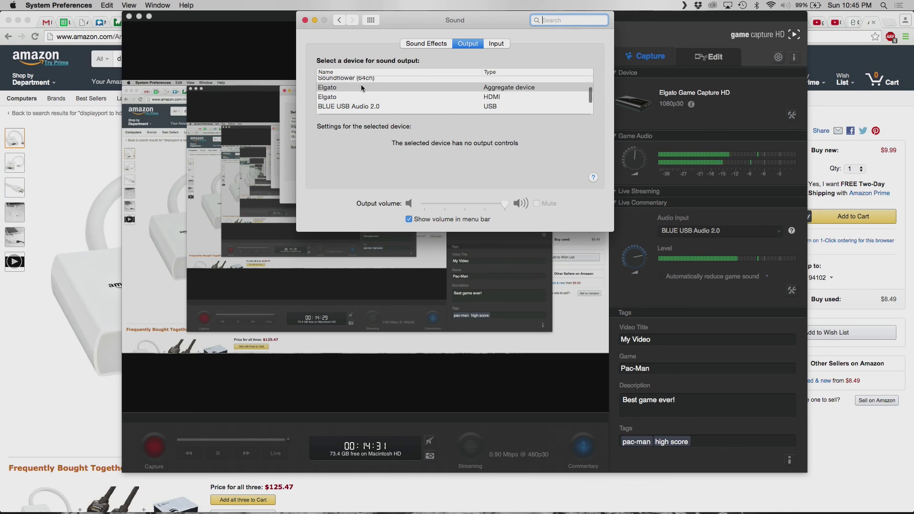